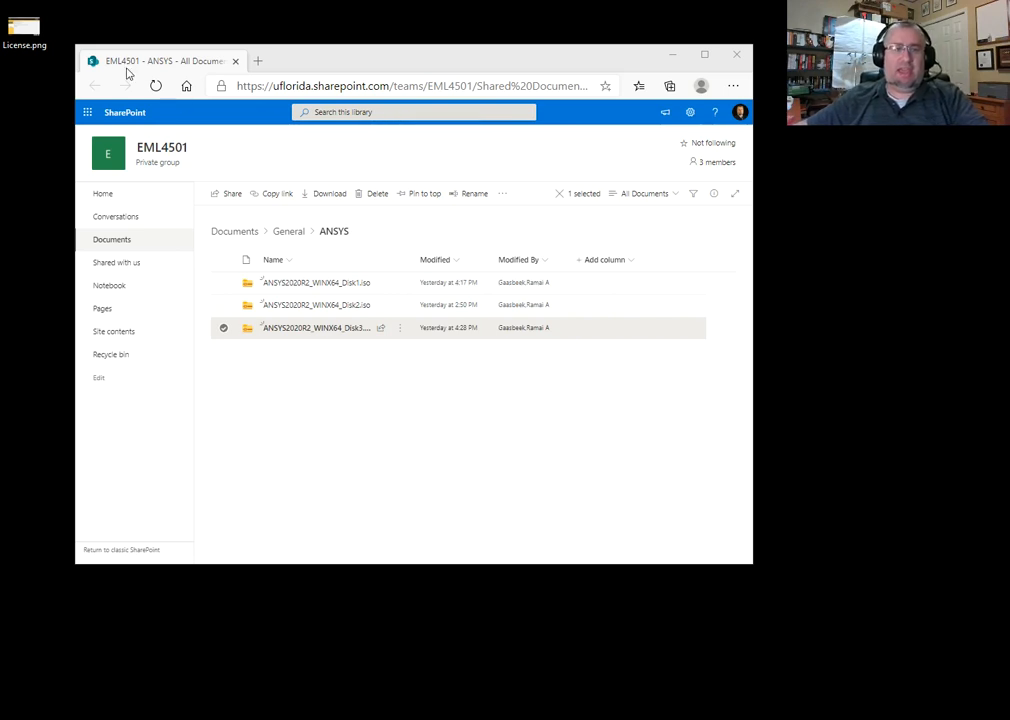
# - Review the license server settings shown in the License.png image on the desktop, and close it
pyautogui.doubleClick(23, 37)
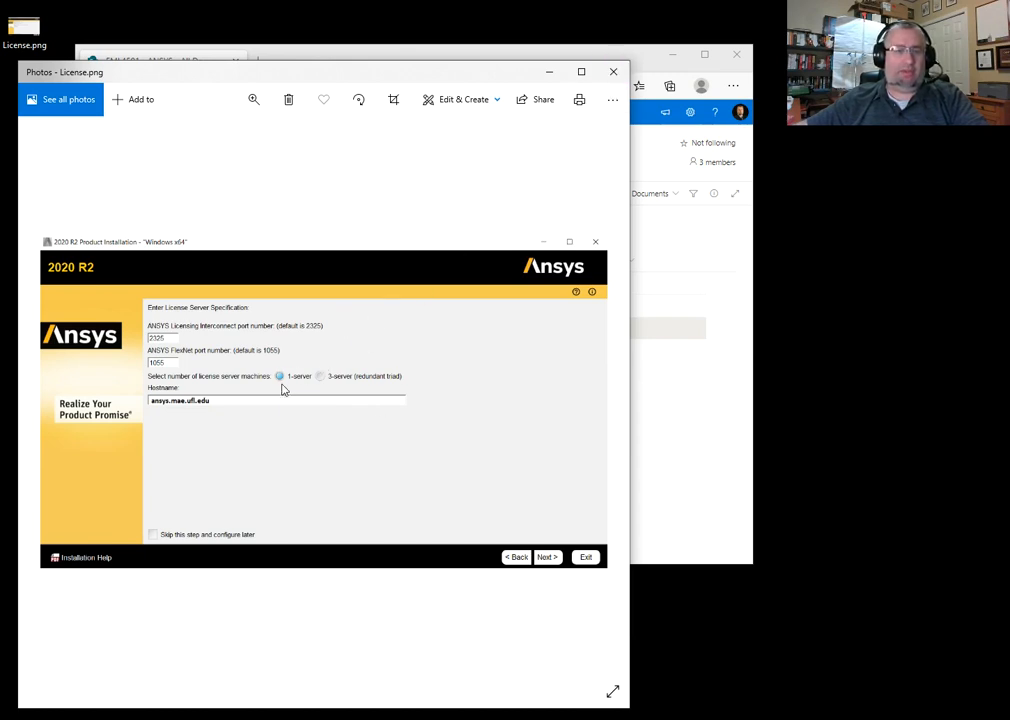
pyautogui.click(614, 75)
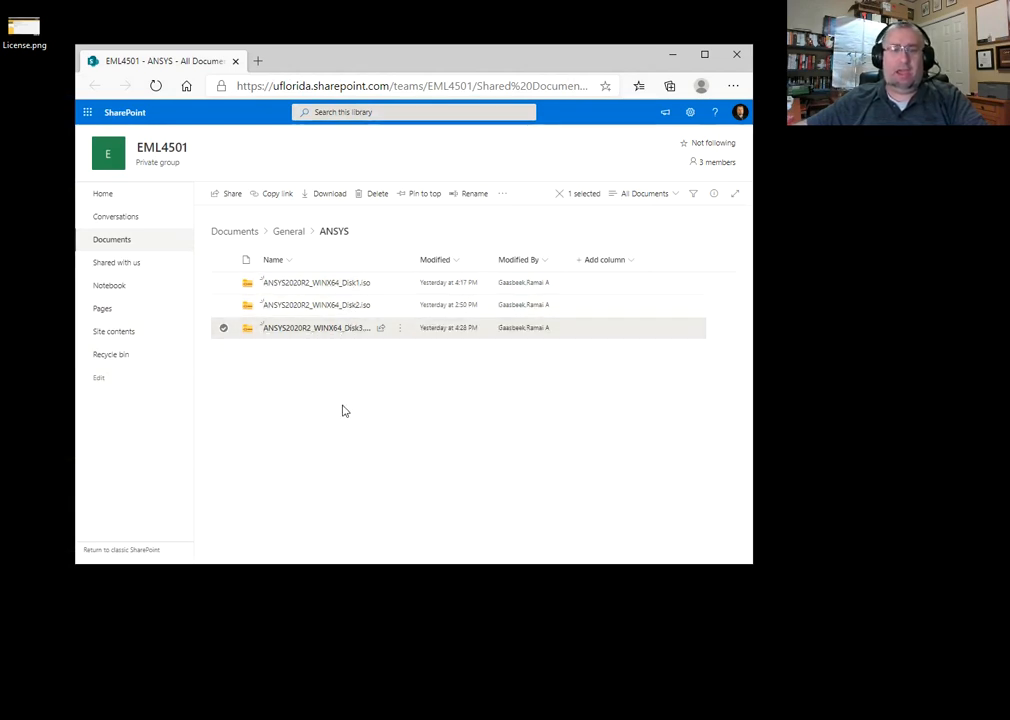
# - Download the ANSYS2020R2_WINX64 Disk1, Disk2 and Disk3 ISO files from the ANSYS document folder
pyautogui.moveTo(334, 288)
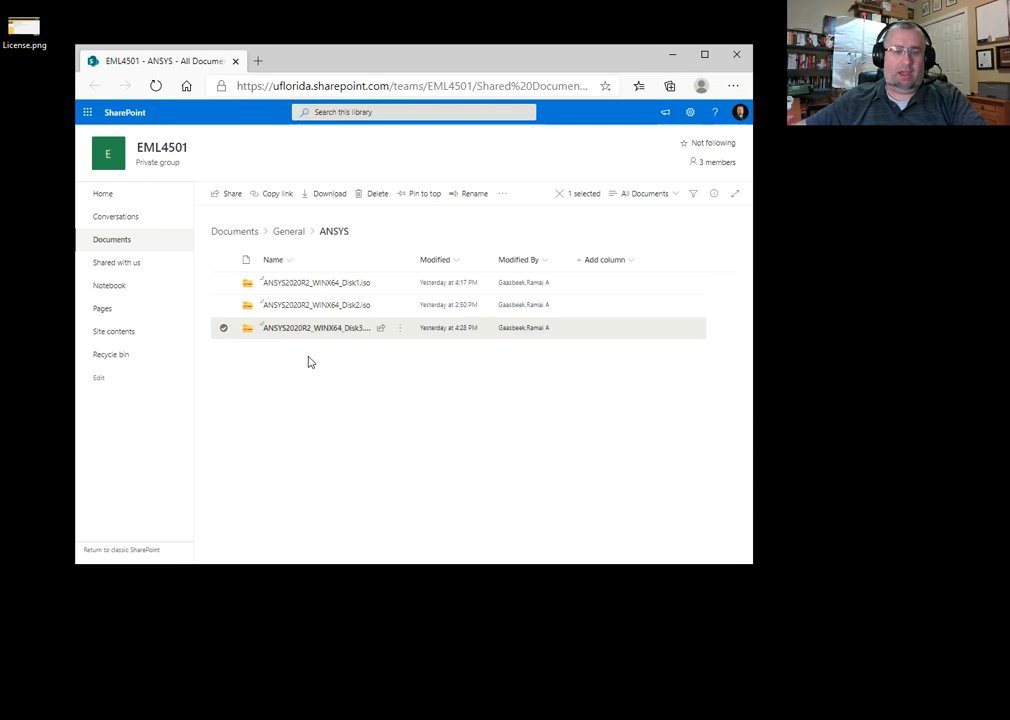
pyautogui.rightClick(336, 286)
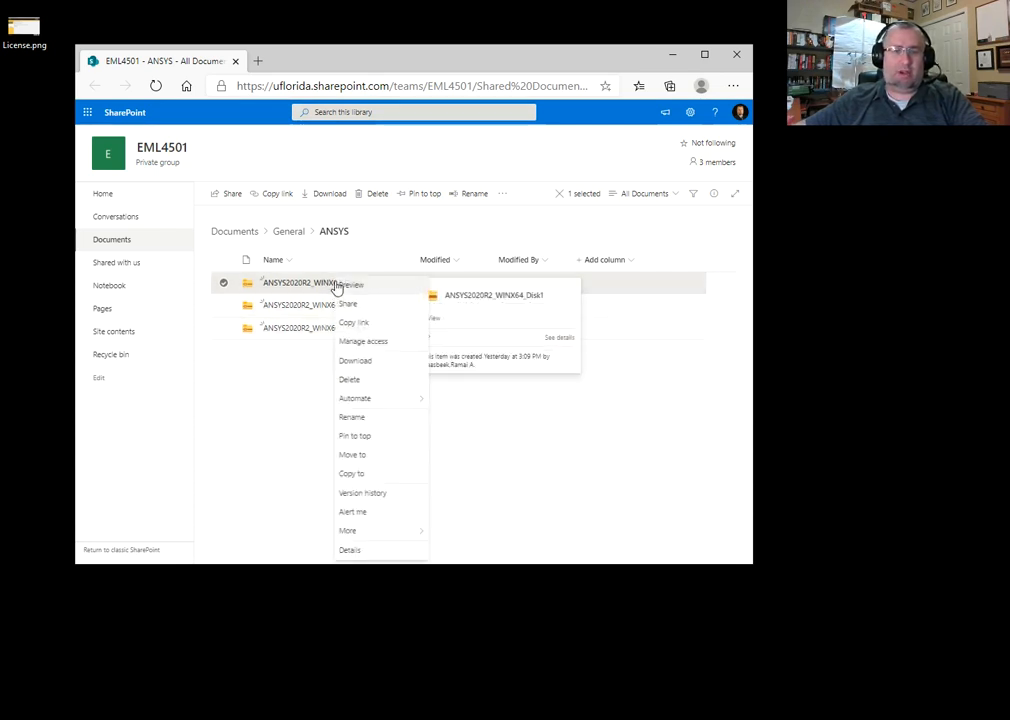
pyautogui.click(387, 362)
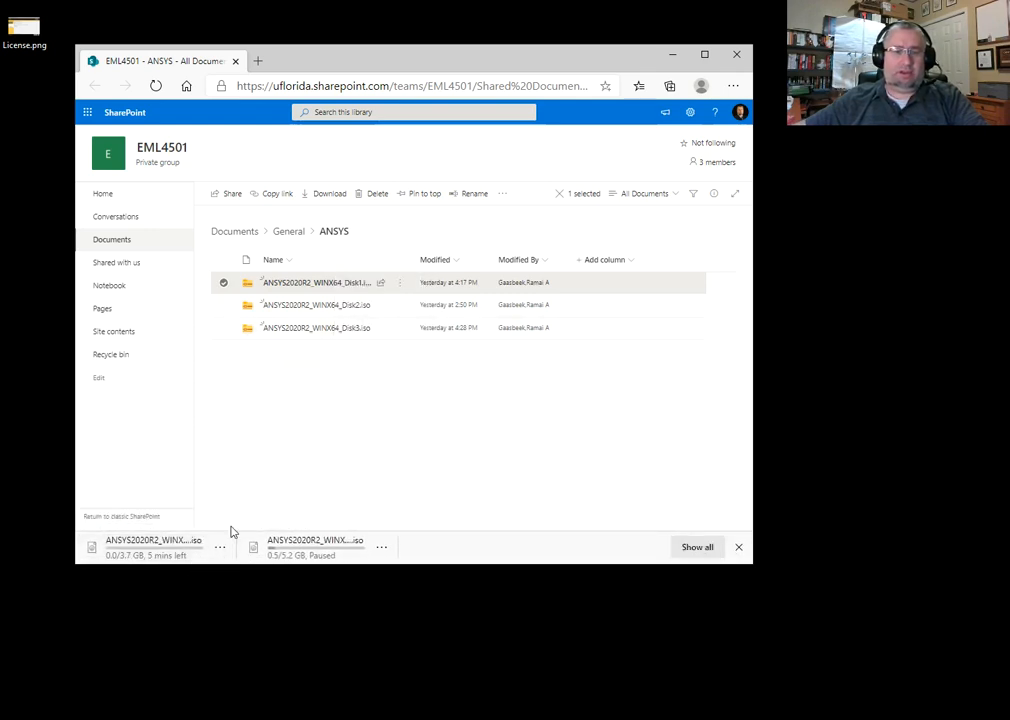
pyautogui.rightClick(313, 304)
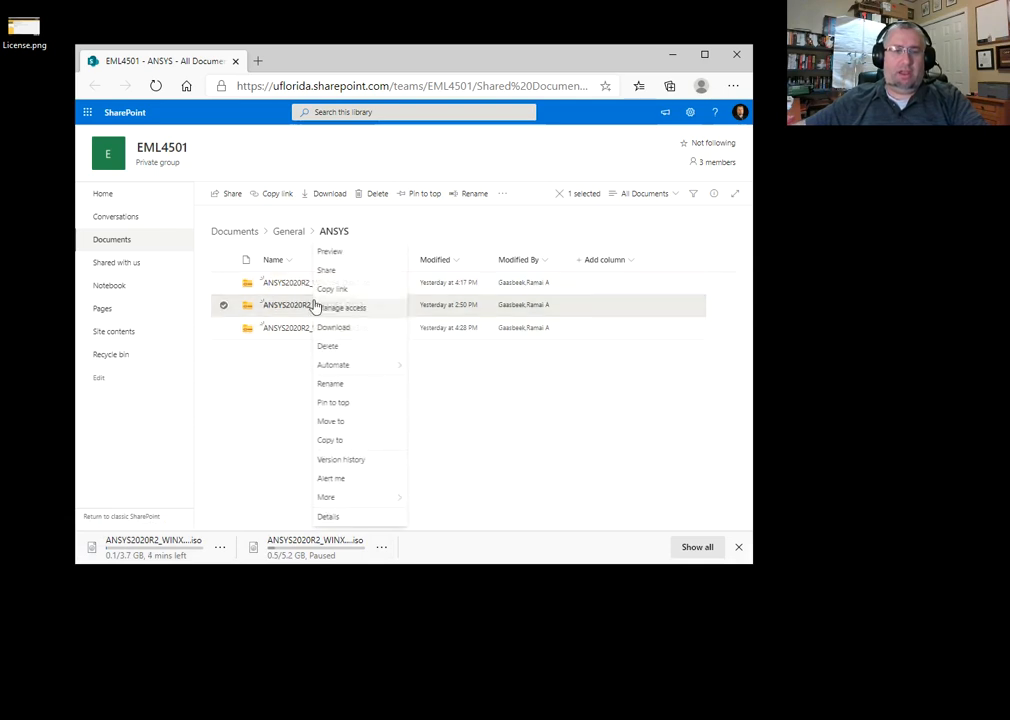
pyautogui.click(349, 329)
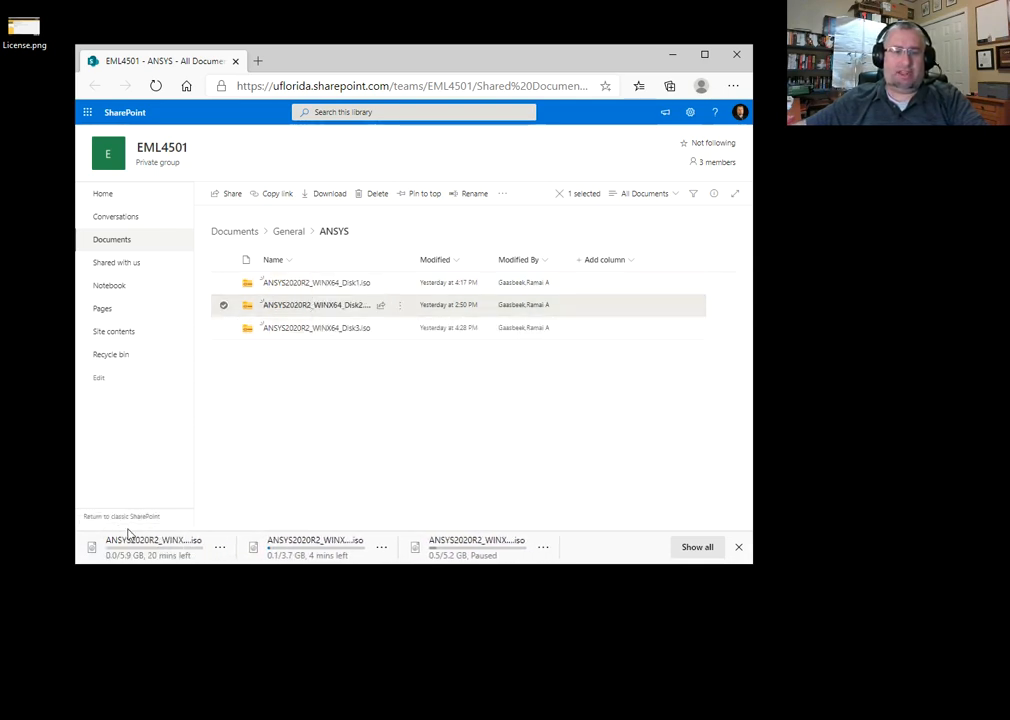
pyautogui.rightClick(320, 328)
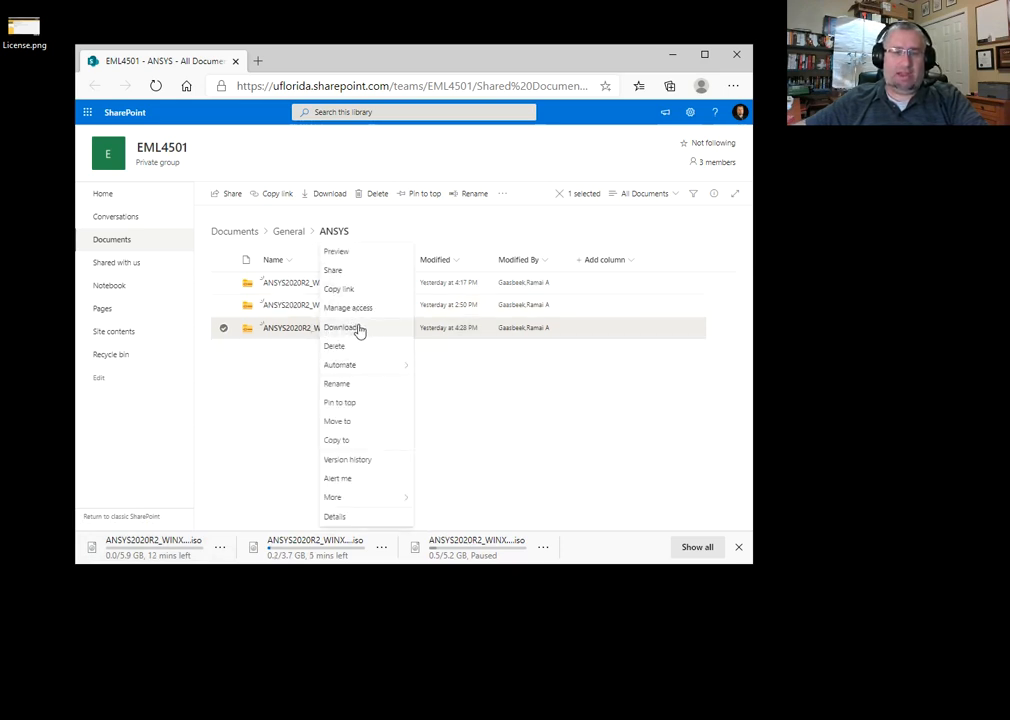
pyautogui.click(356, 327)
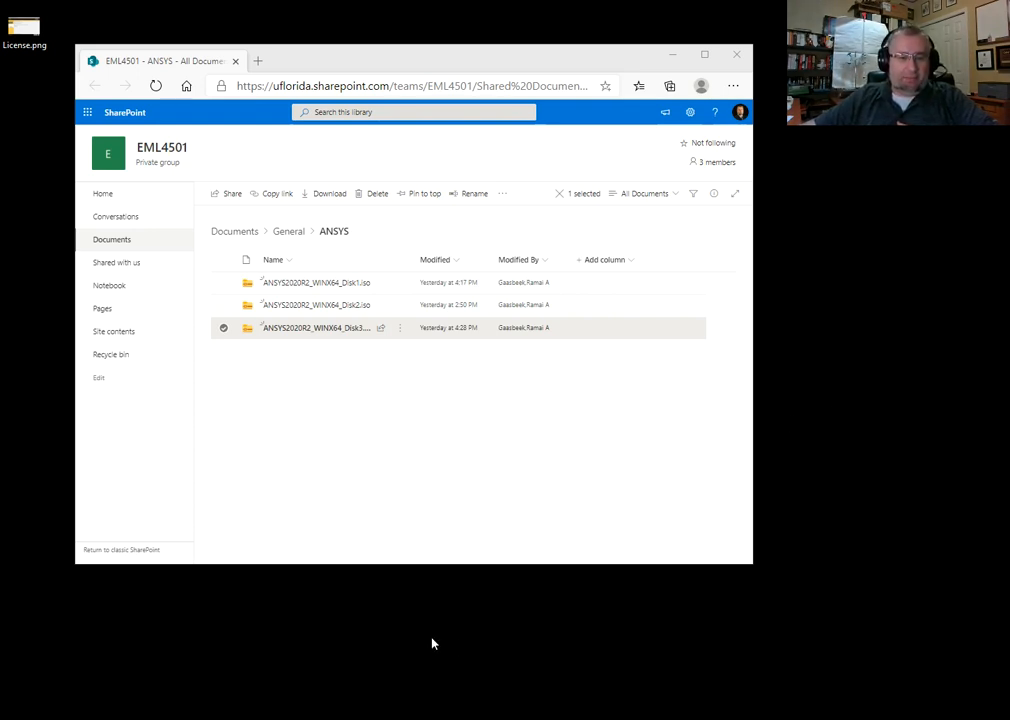
# - Switch to File Explorer and move the three ANSYS2020R2 ISO files from Downloads to the desktop, closing the folder window
pyautogui.hotkey('alt', 'Tab')
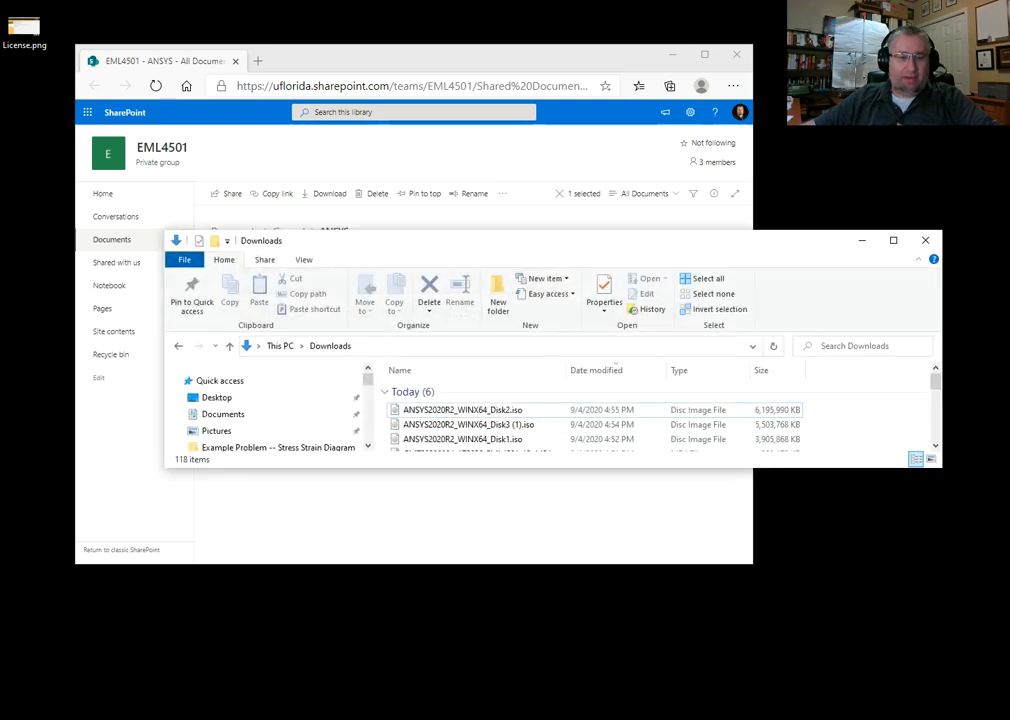
pyautogui.click(463, 412)
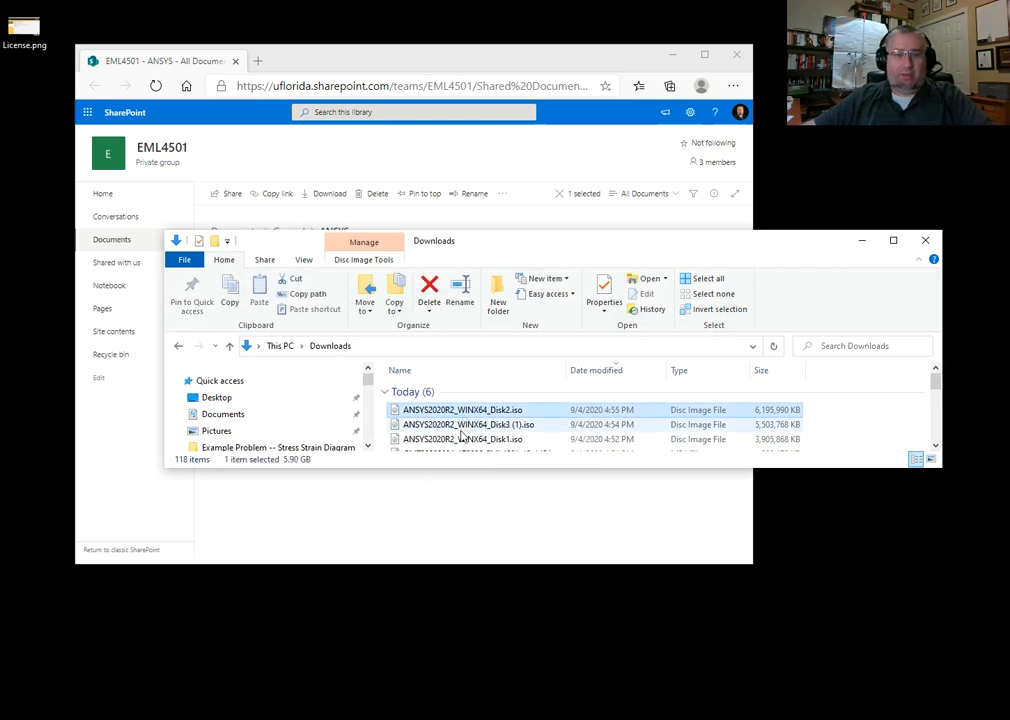
pyautogui.keyDown('shift'); pyautogui.click(462, 439); pyautogui.keyUp('shift')
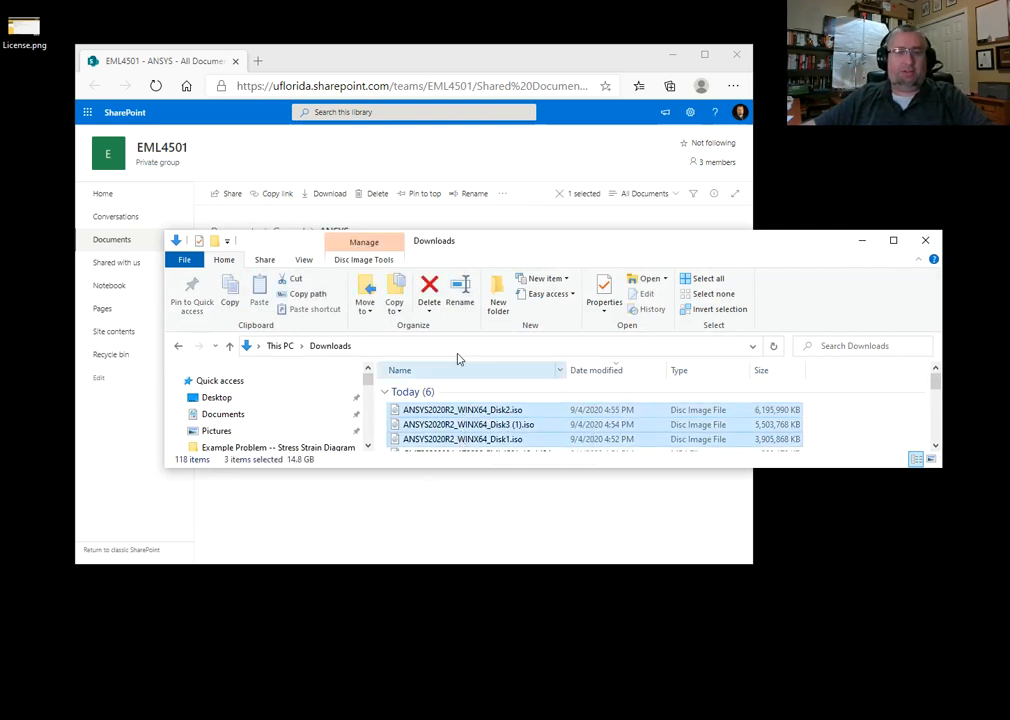
pyautogui.moveTo(470, 421); pyautogui.dragTo(796, 541)
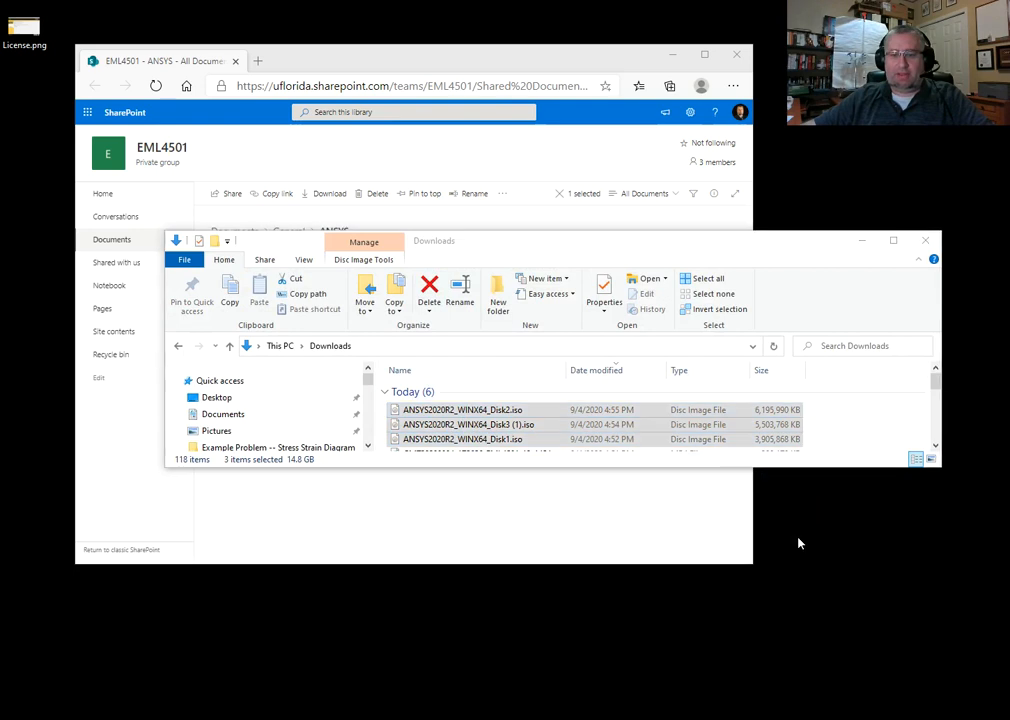
pyautogui.click(925, 241)
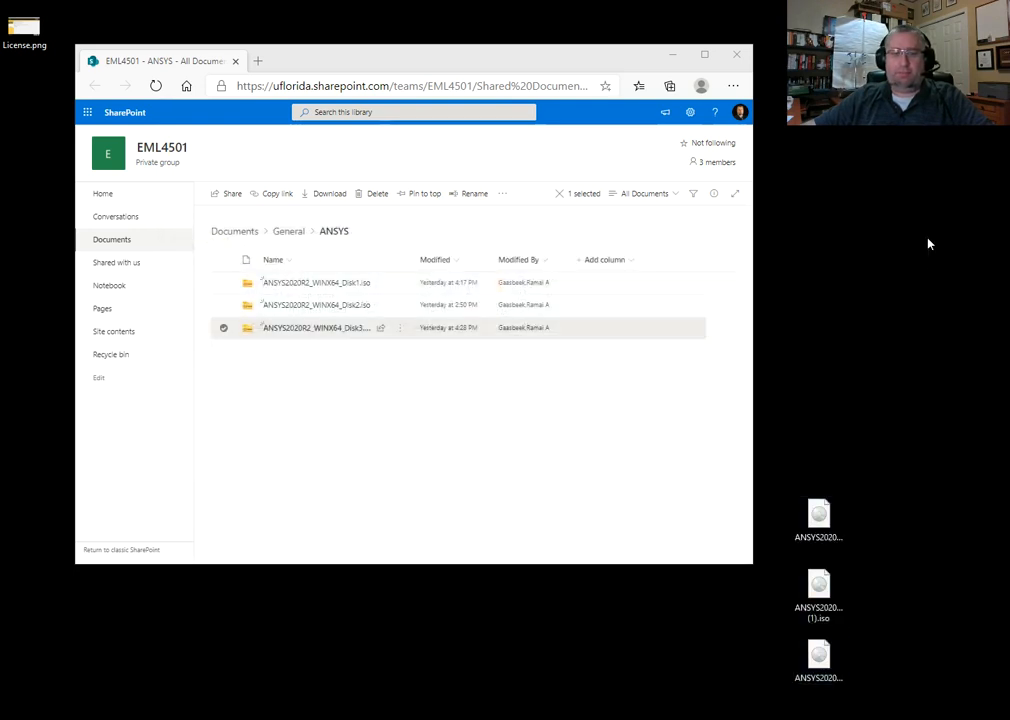
# - Check the full names of the three ANSYS disc image files on the desktop
pyautogui.click(830, 530)
pyautogui.click(824, 593)
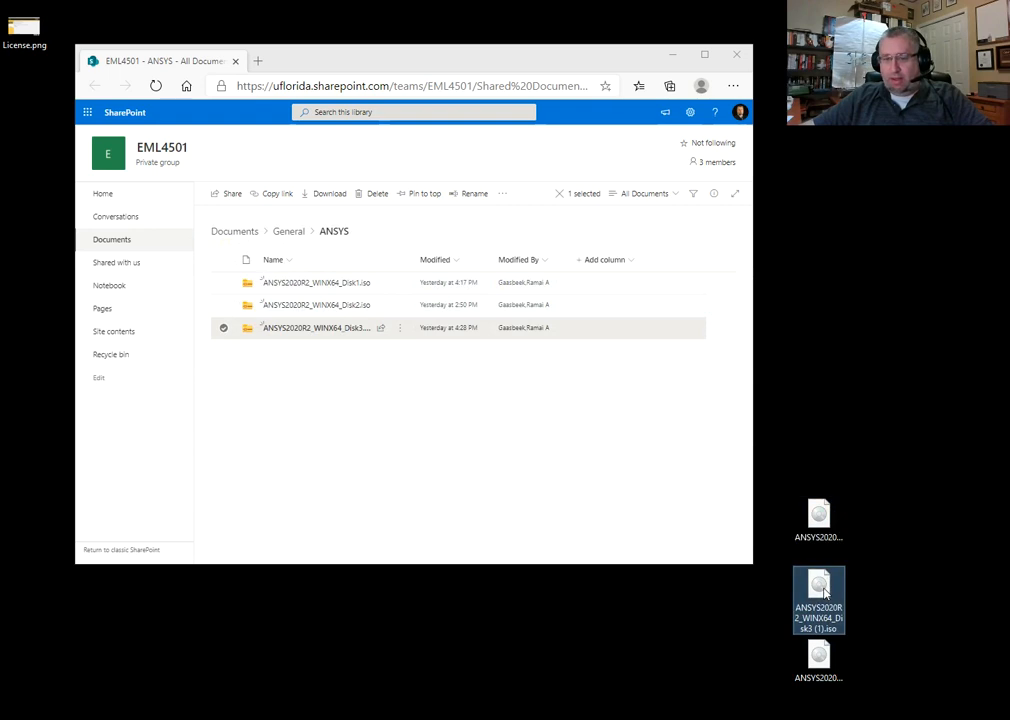
pyautogui.click(822, 655)
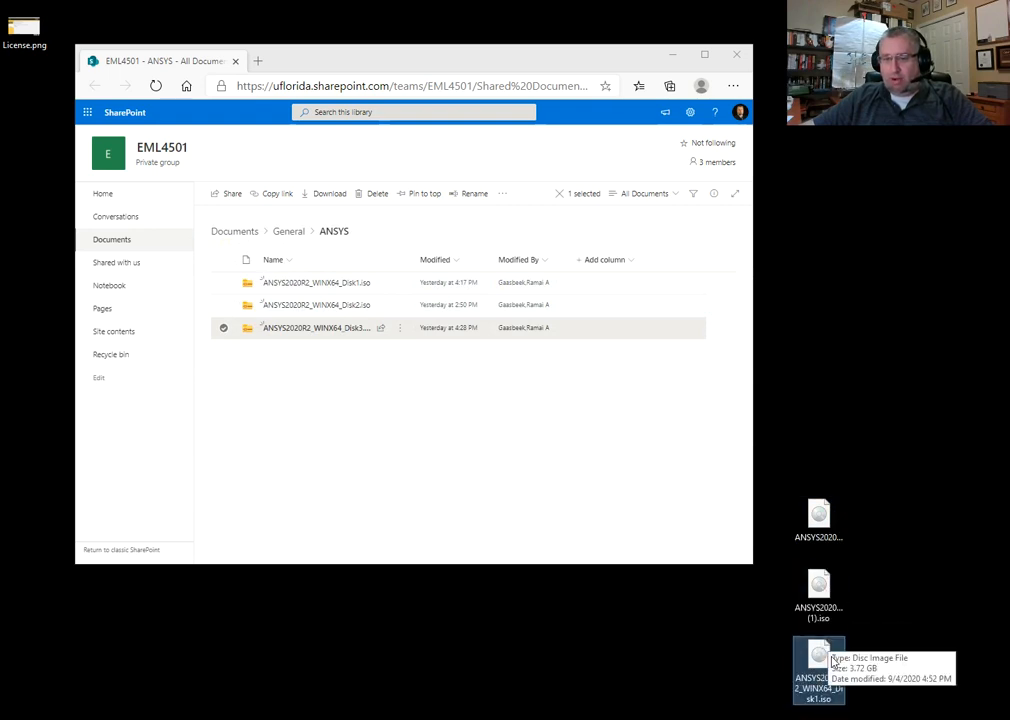
pyautogui.moveTo(834, 655); pyautogui.dragTo(828, 518)
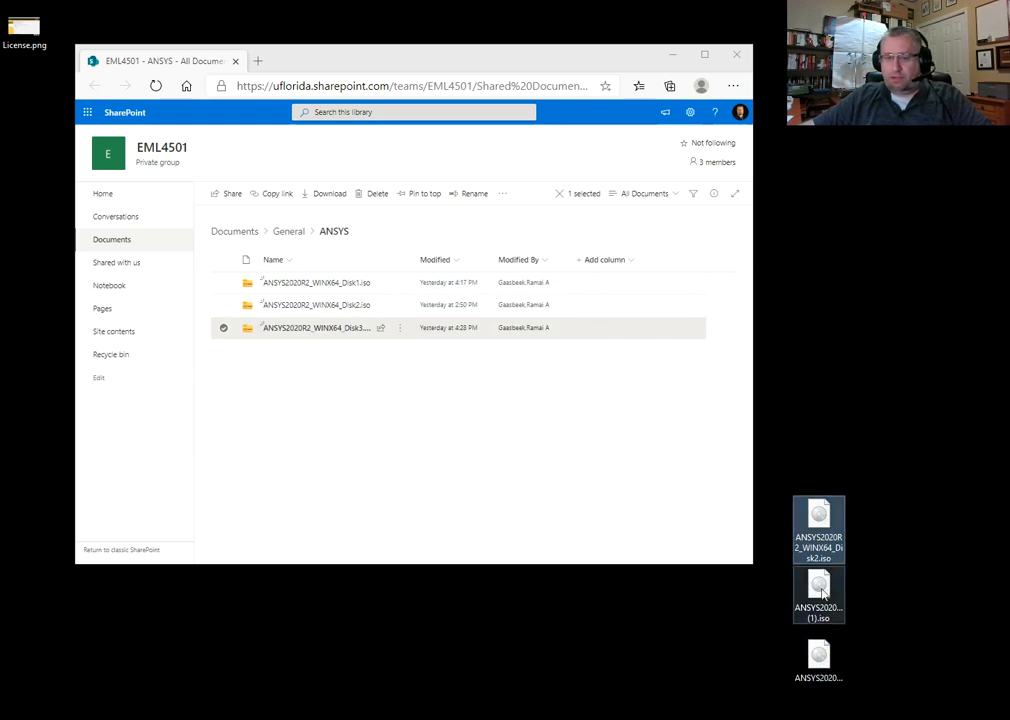
# - Rename the "Disk3 (1)" disc image on the desktop as ANSYS2020R2_WINX64_Disk3.iso
pyautogui.click(816, 626)
pyautogui.click(824, 630)
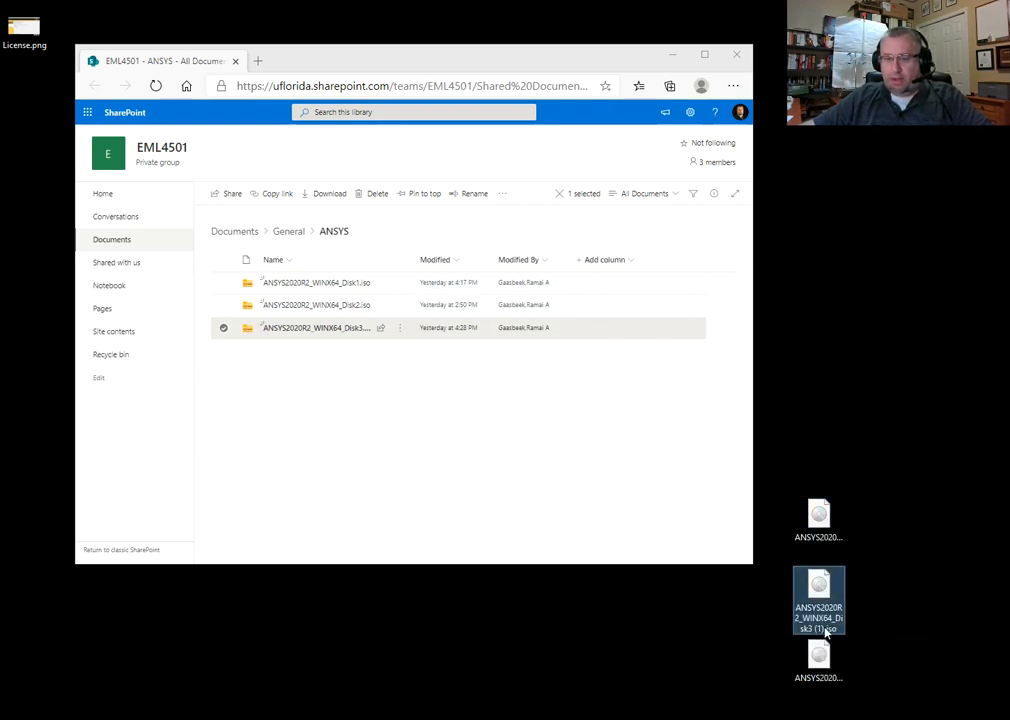
pyautogui.click(826, 629)
pyautogui.press('BackSpace')
pyautogui.press('BackSpace')
pyautogui.press('BackSpace')
pyautogui.press('BackSpace')
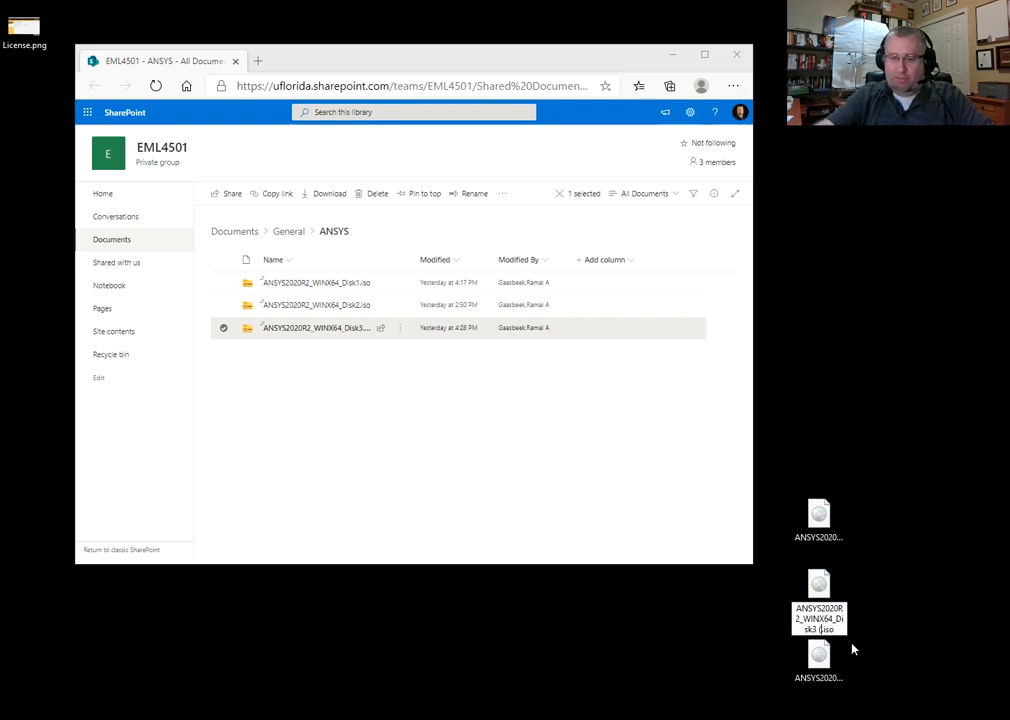
pyautogui.press('Return')
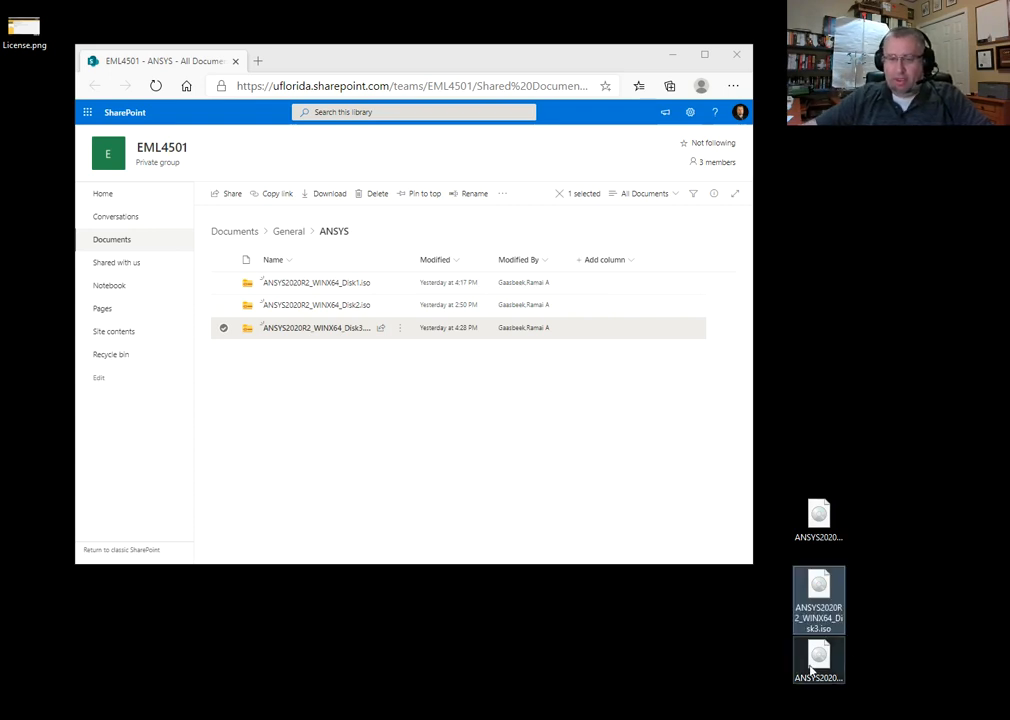
# - Place the Disk1 ISO above Disk2 on the desktop so the three disc images are in numerical order
pyautogui.click(822, 690)
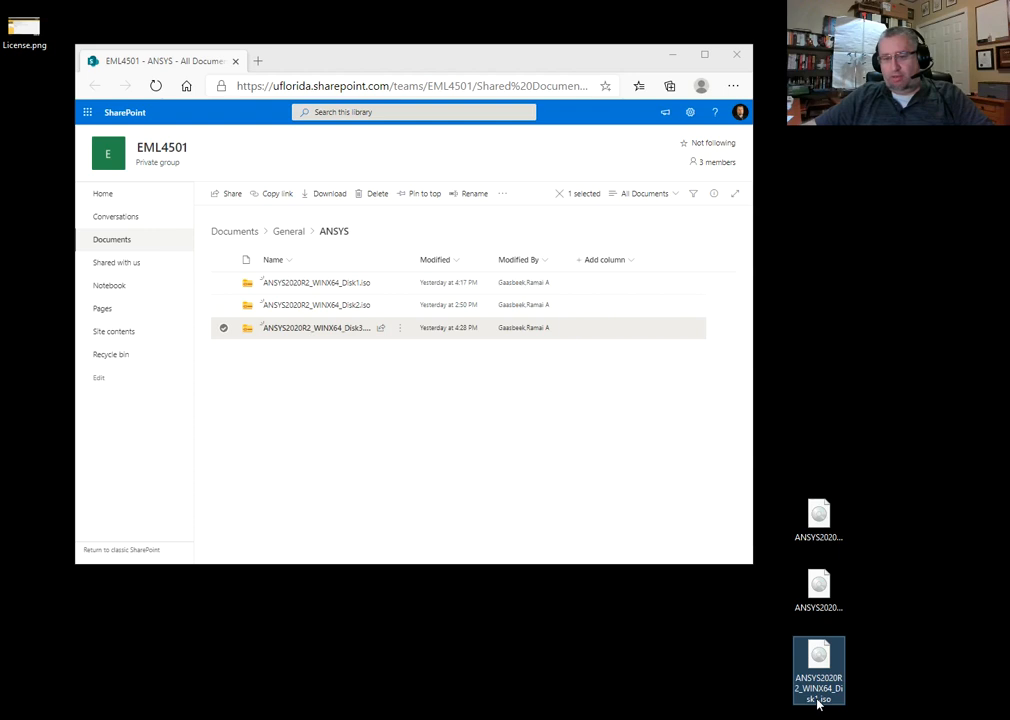
pyautogui.moveTo(820, 705); pyautogui.dragTo(826, 460)
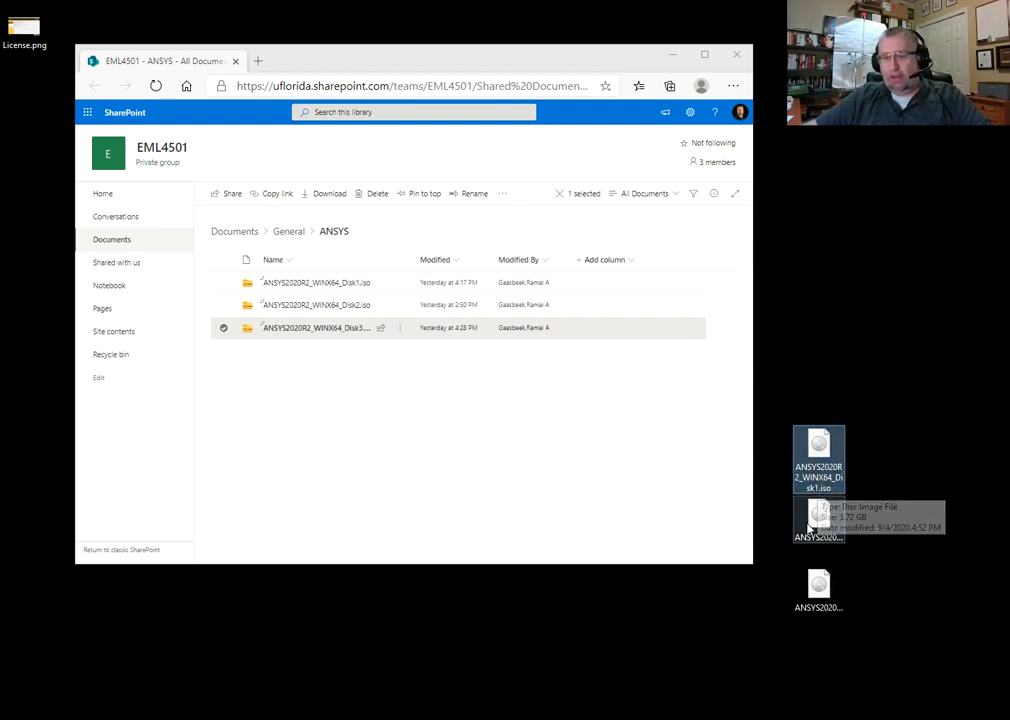
pyautogui.click(818, 525)
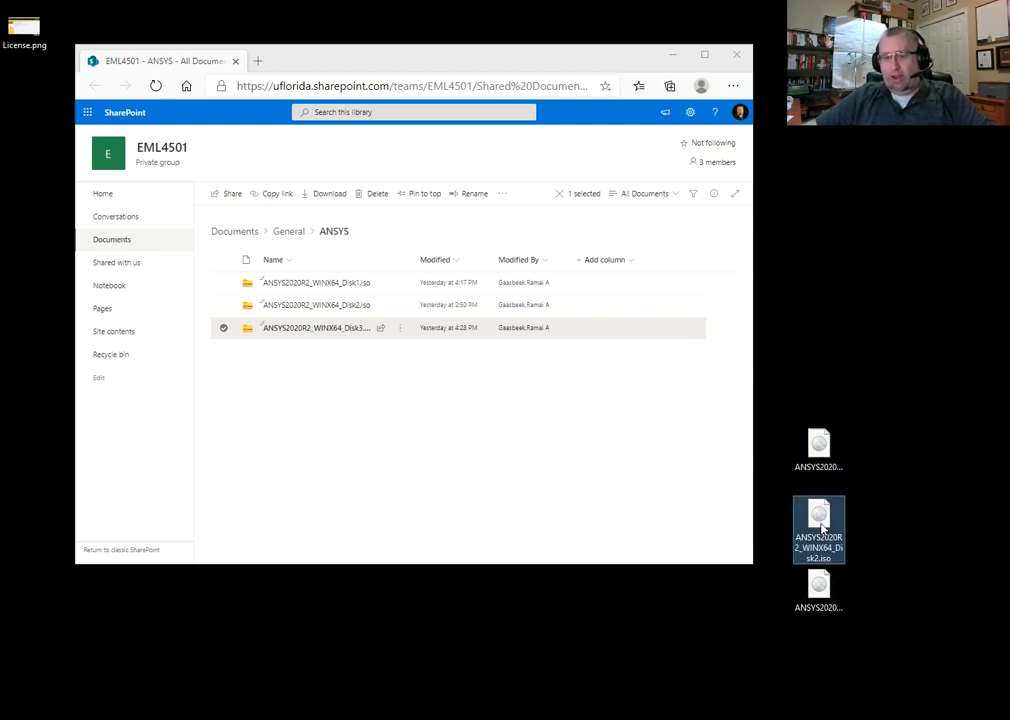
pyautogui.click(819, 588)
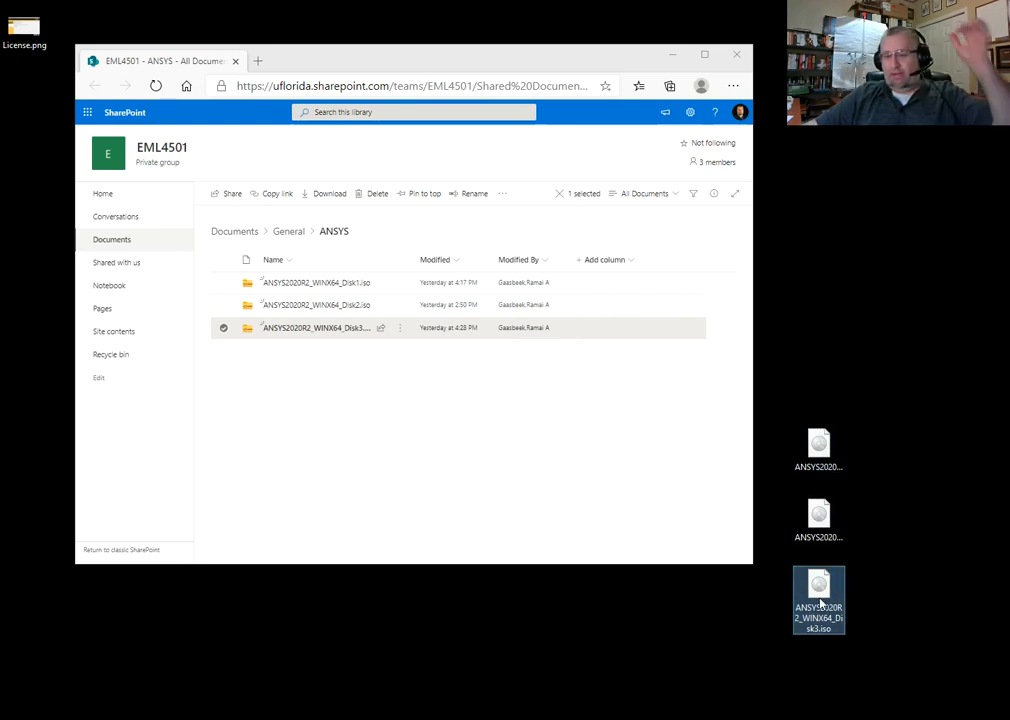
# - Mount the Disk1, Disk2 and Disk3 ISO files from the desktop, in that order
pyautogui.rightClick(813, 448)
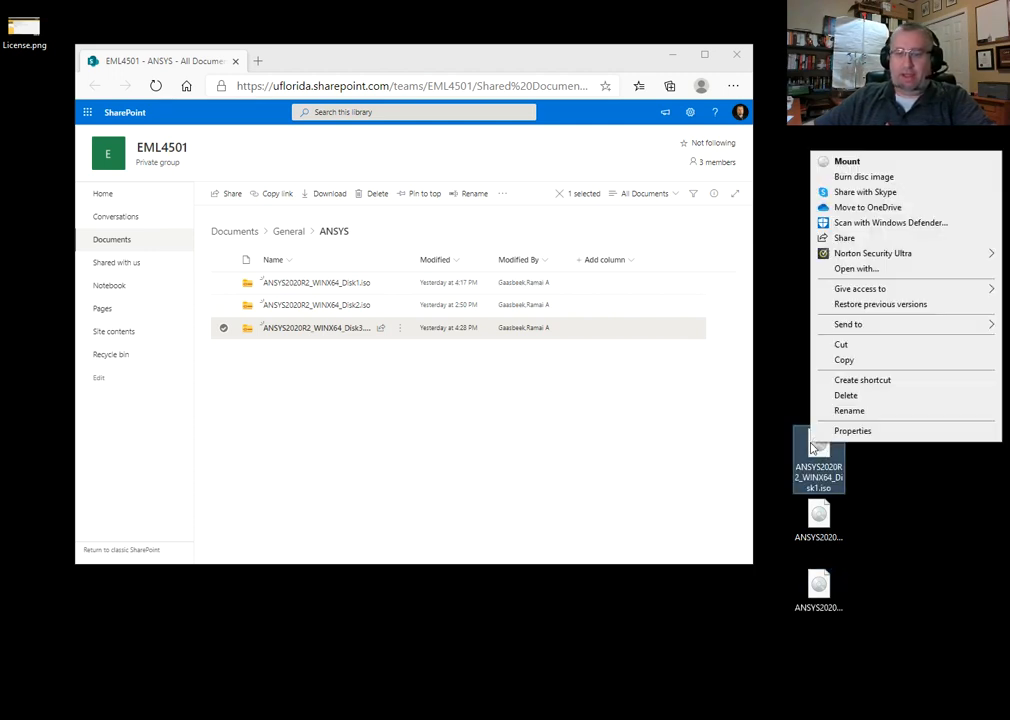
pyautogui.click(859, 162)
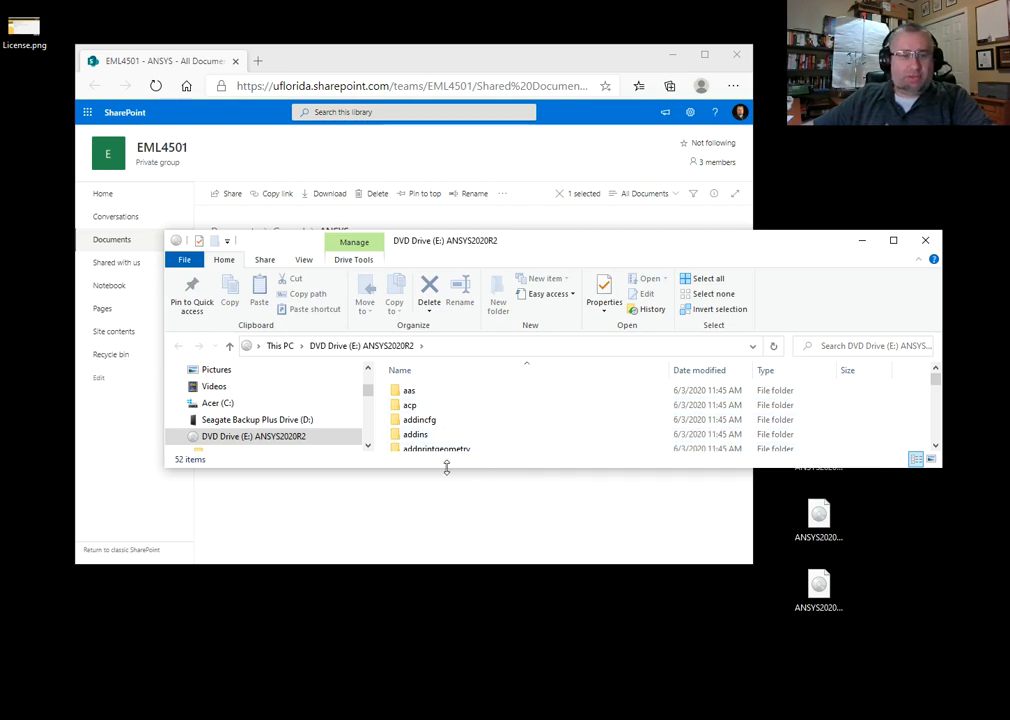
pyautogui.click(820, 517)
pyautogui.rightClick(820, 517)
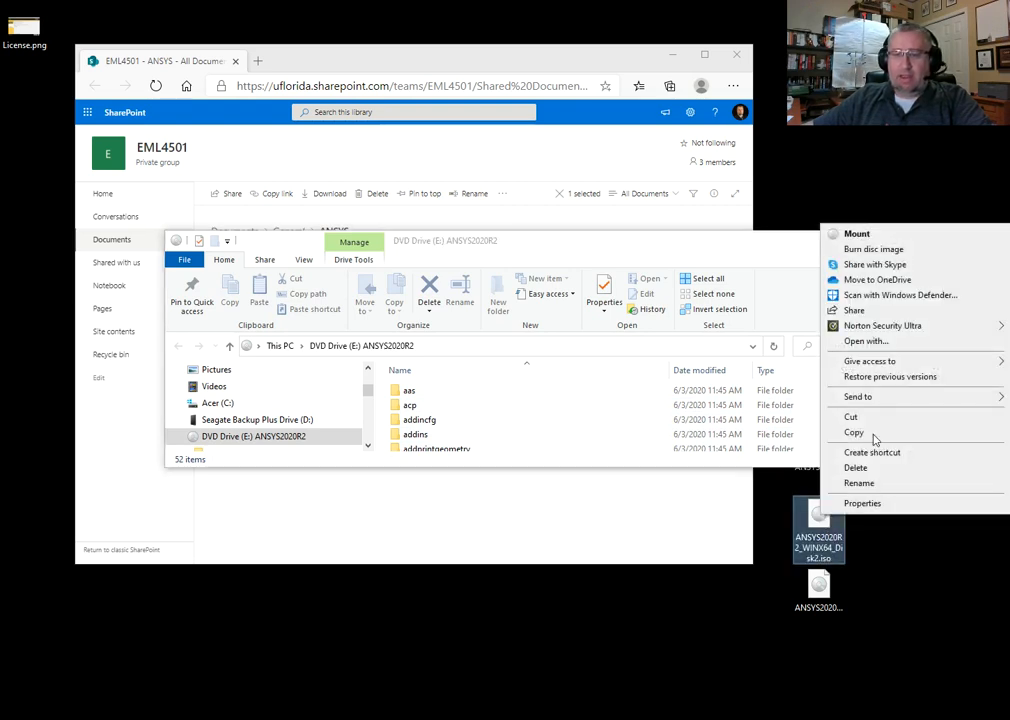
pyautogui.click(858, 234)
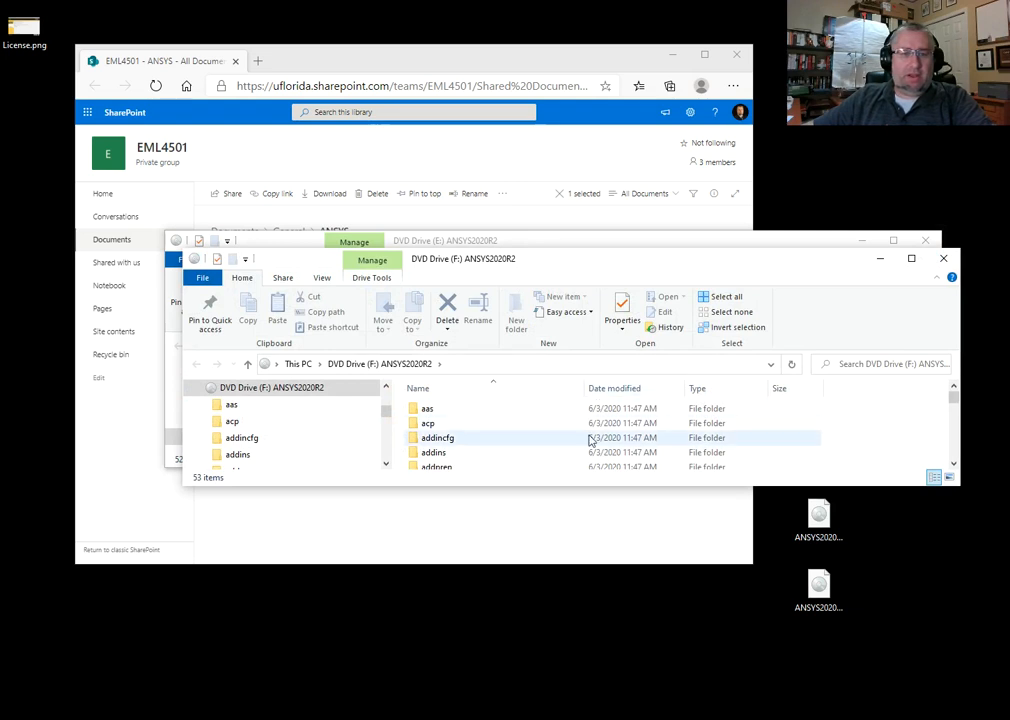
pyautogui.click(815, 587)
pyautogui.rightClick(815, 587)
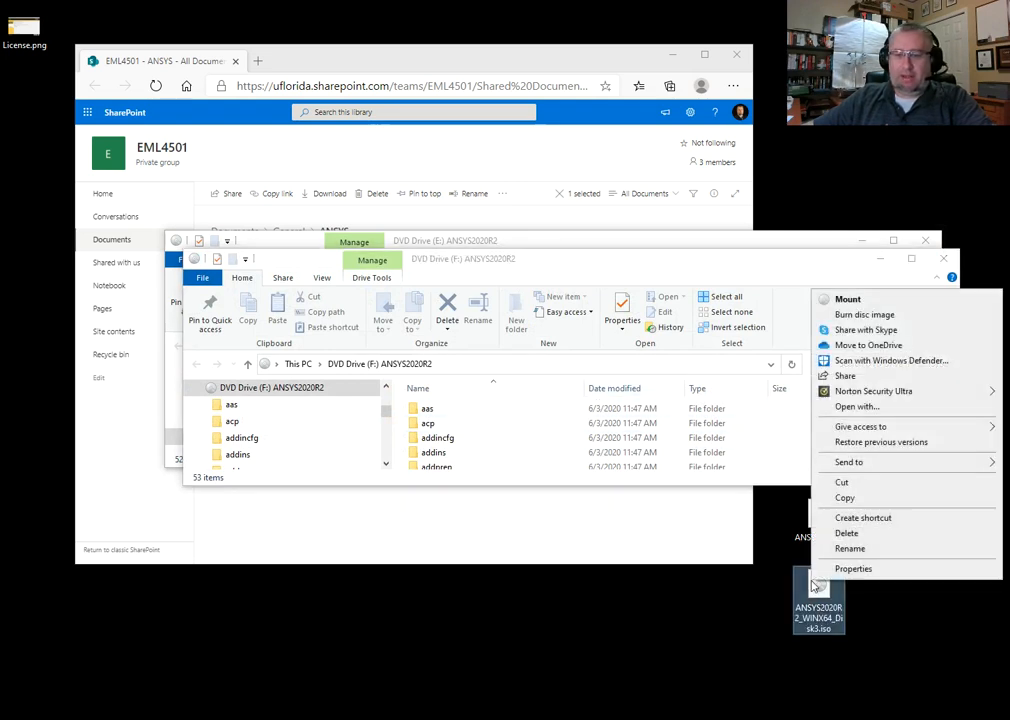
pyautogui.click(848, 299)
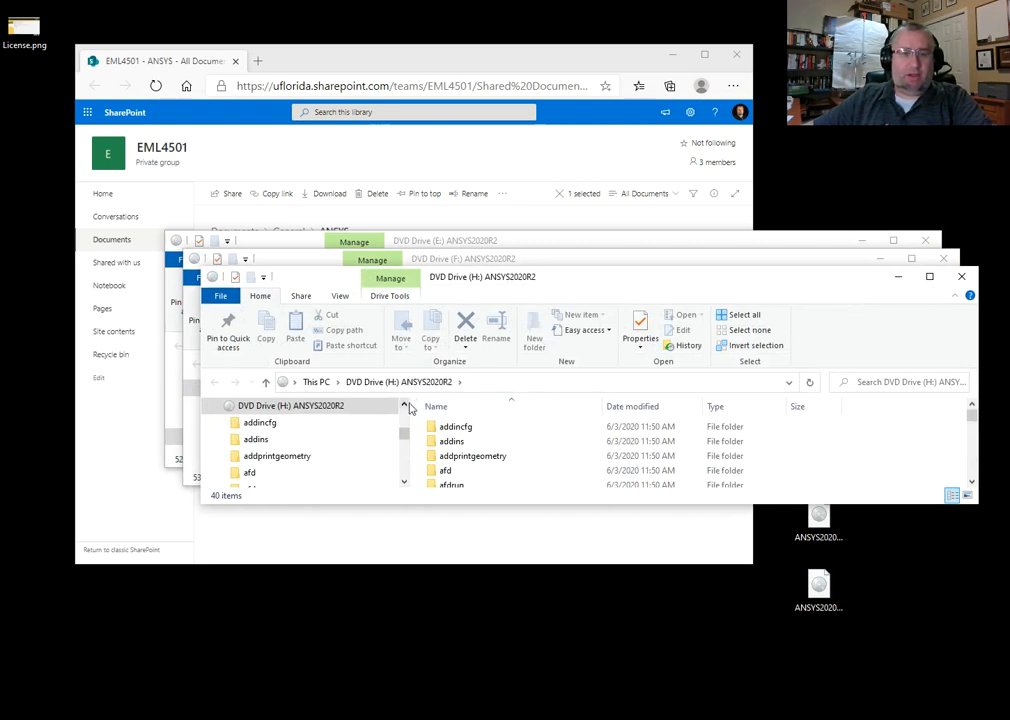
# - Look through the drive list for the mounted ANSYS2020R2 discs
pyautogui.click(403, 406)
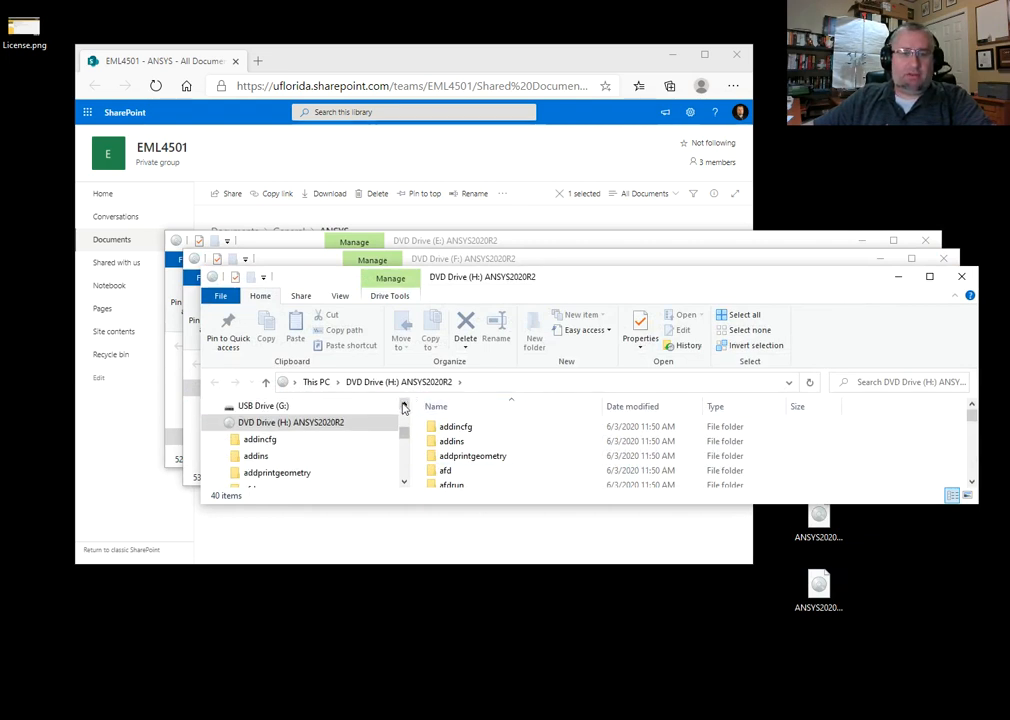
pyautogui.click(403, 406)
pyautogui.click(403, 406)
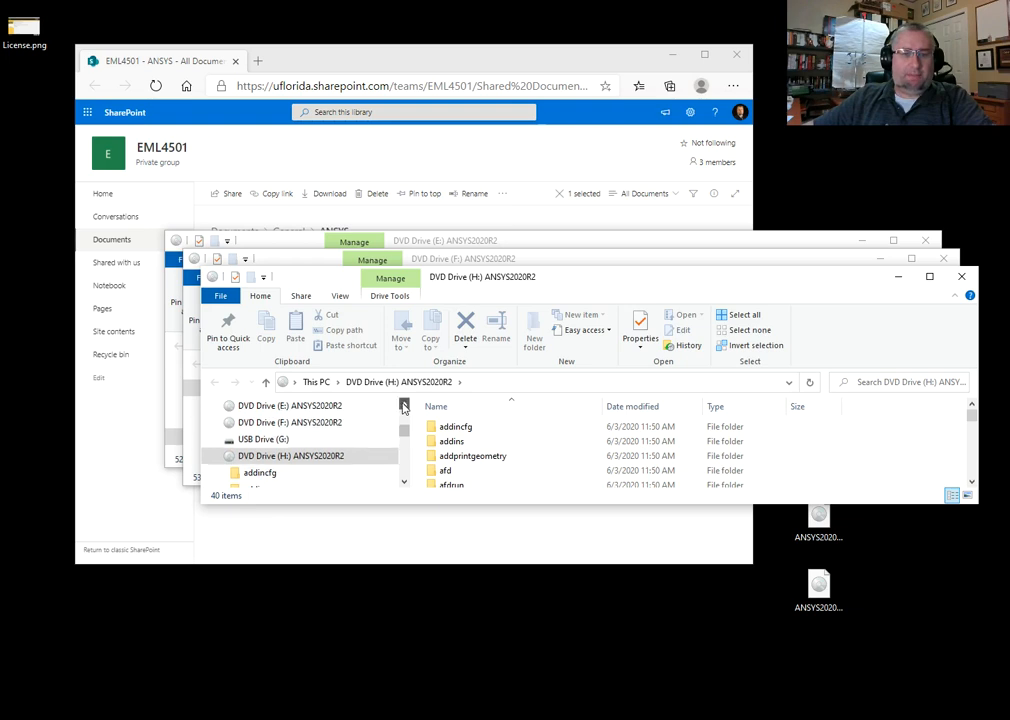
pyautogui.click(403, 406)
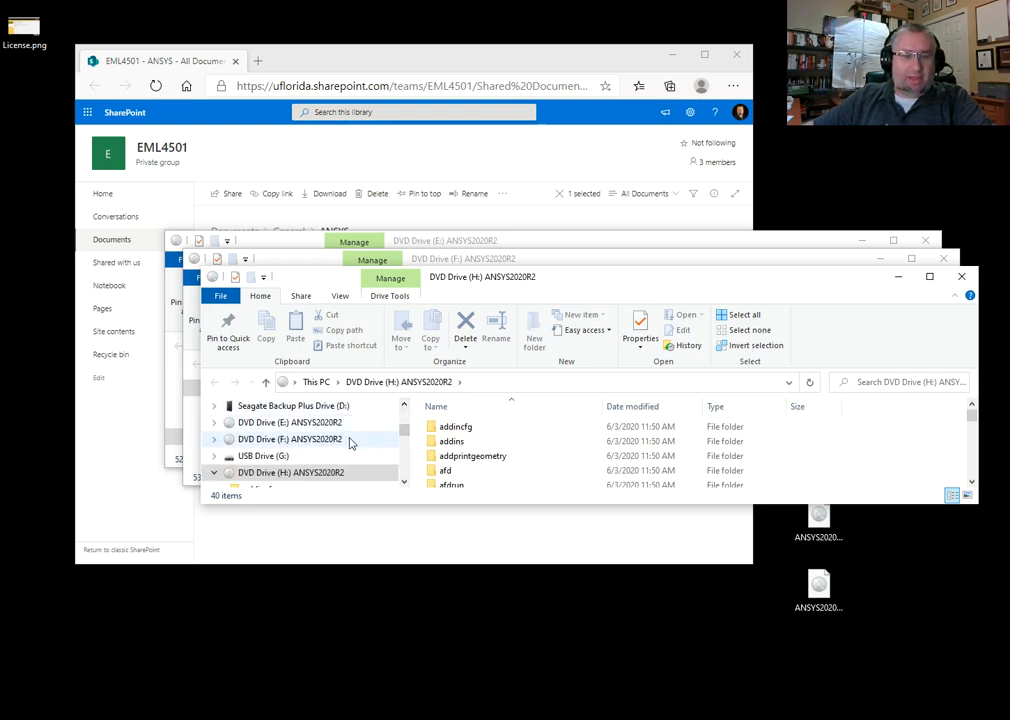
# - Close the file windows for DVD drives H: and F:, keeping only the drive E: window open
pyautogui.click(972, 280)
pyautogui.click(942, 259)
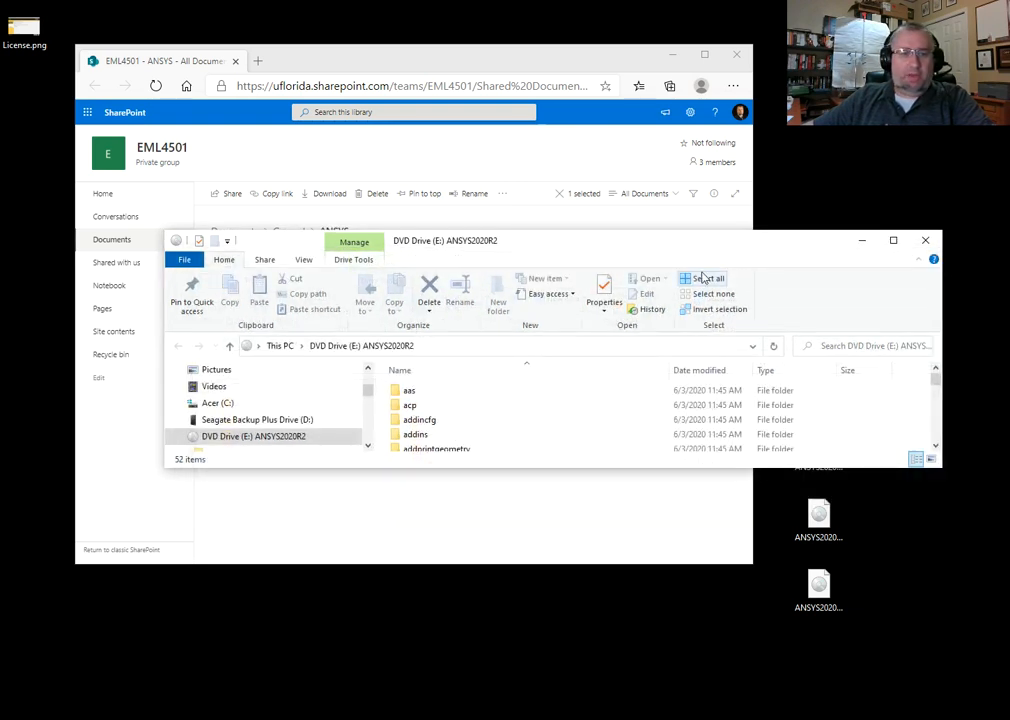
pyautogui.rightClick(270, 442)
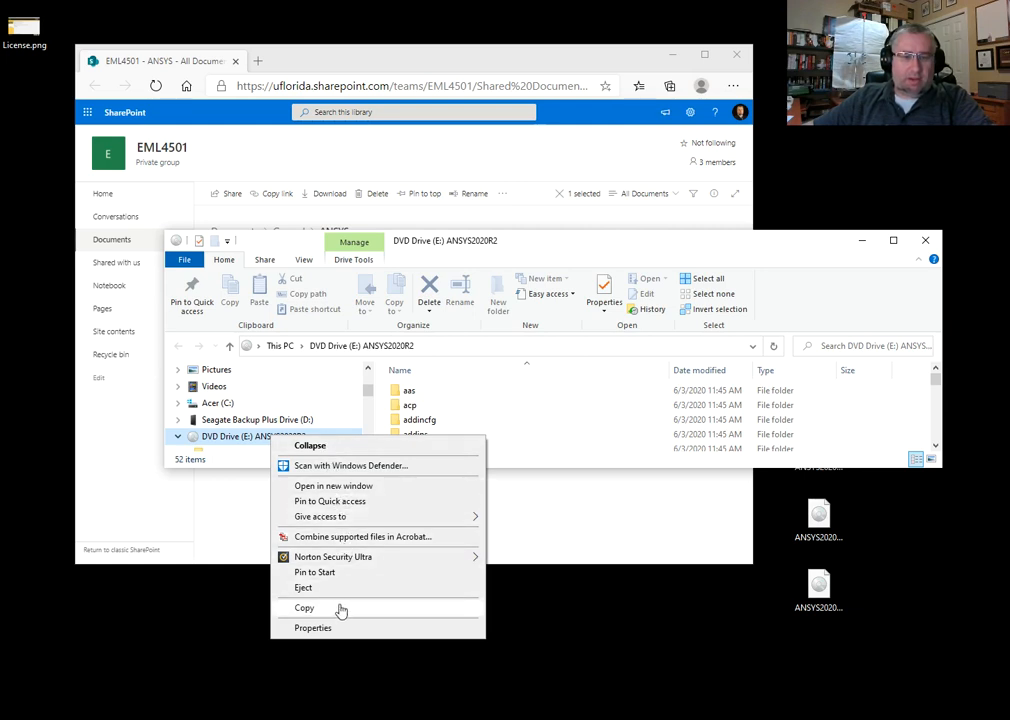
pyautogui.click(336, 486)
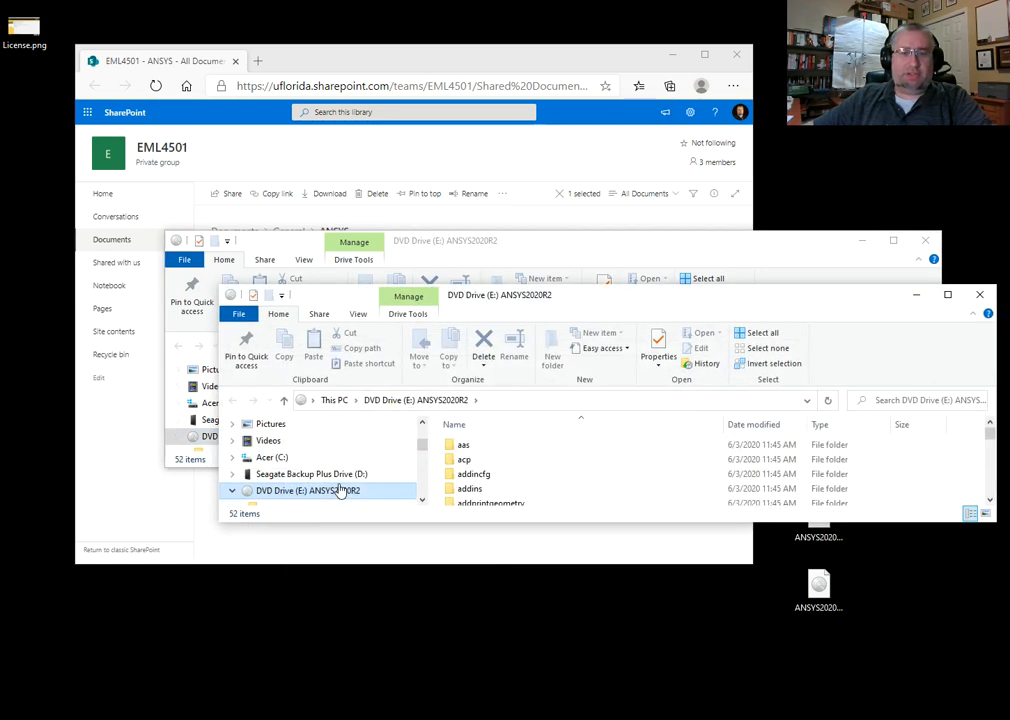
pyautogui.click(980, 294)
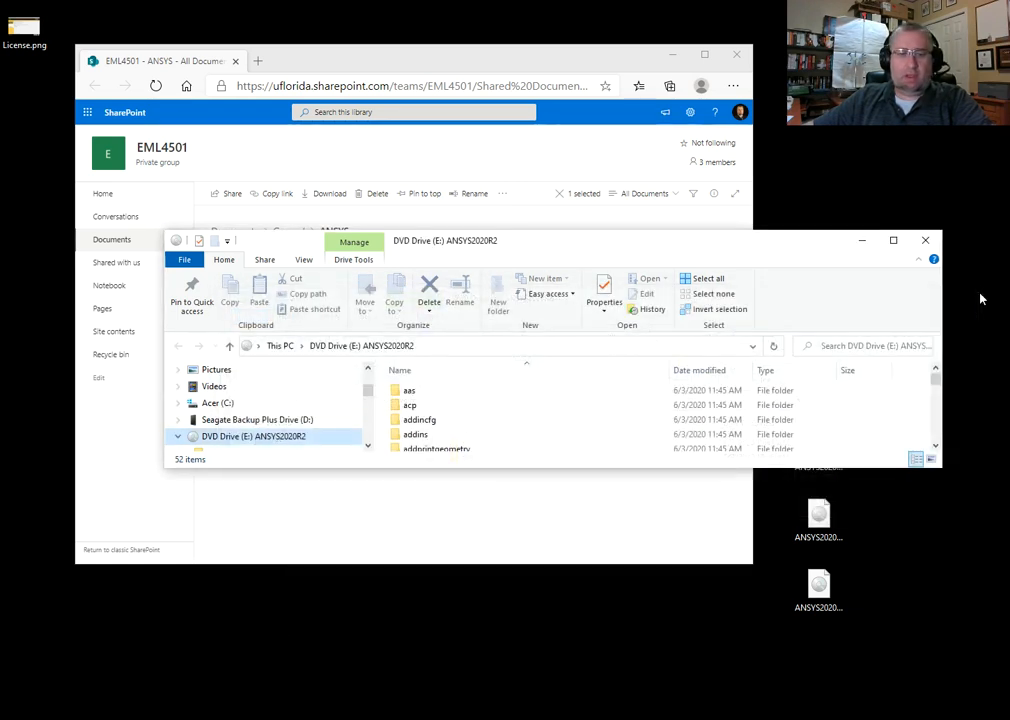
# - Collapse DVD Drive (E:) in the folder tree and enlarge the window to list all three mounted ANSYS2020R2 discs
pyautogui.doubleClick(303, 441)
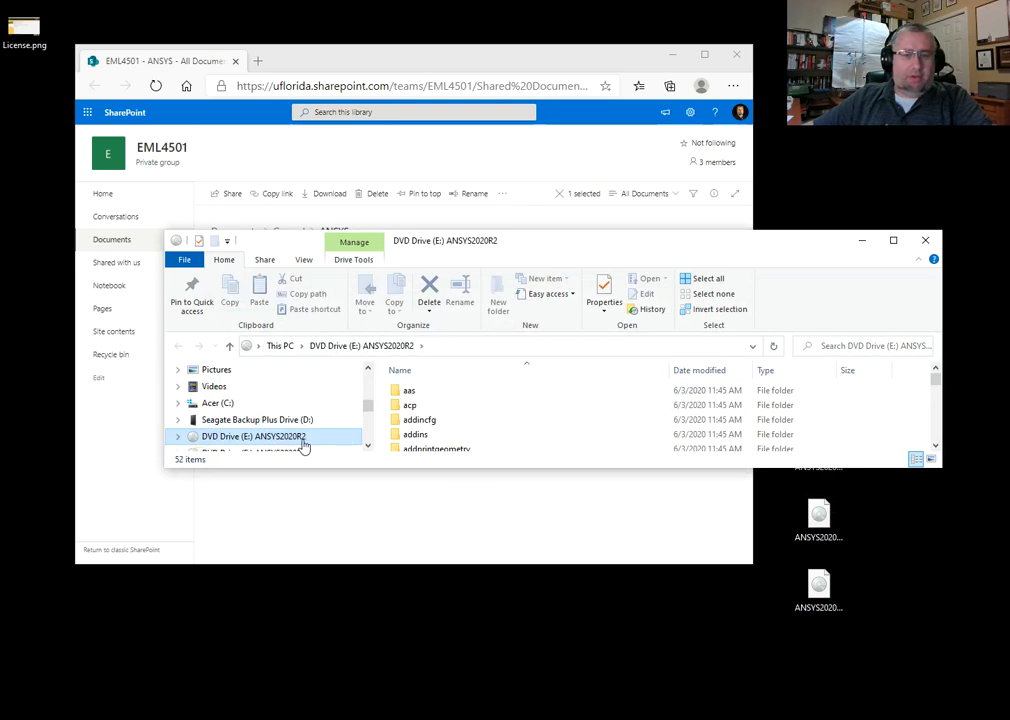
pyautogui.scroll(-1, 308, 420)
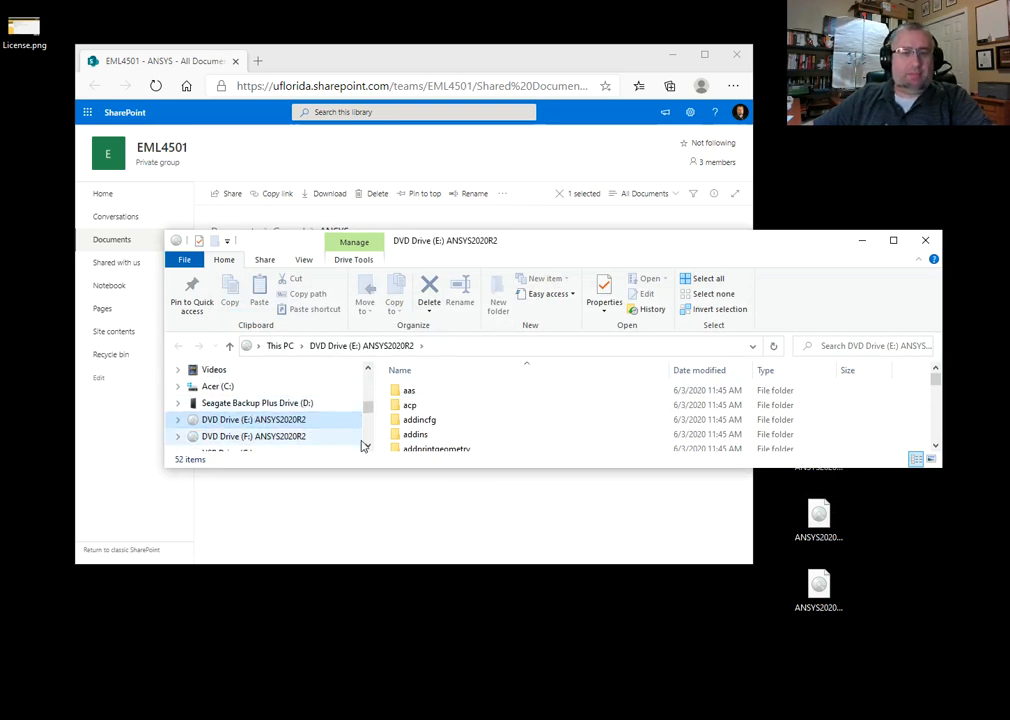
pyautogui.scroll(-1, 268, 428)
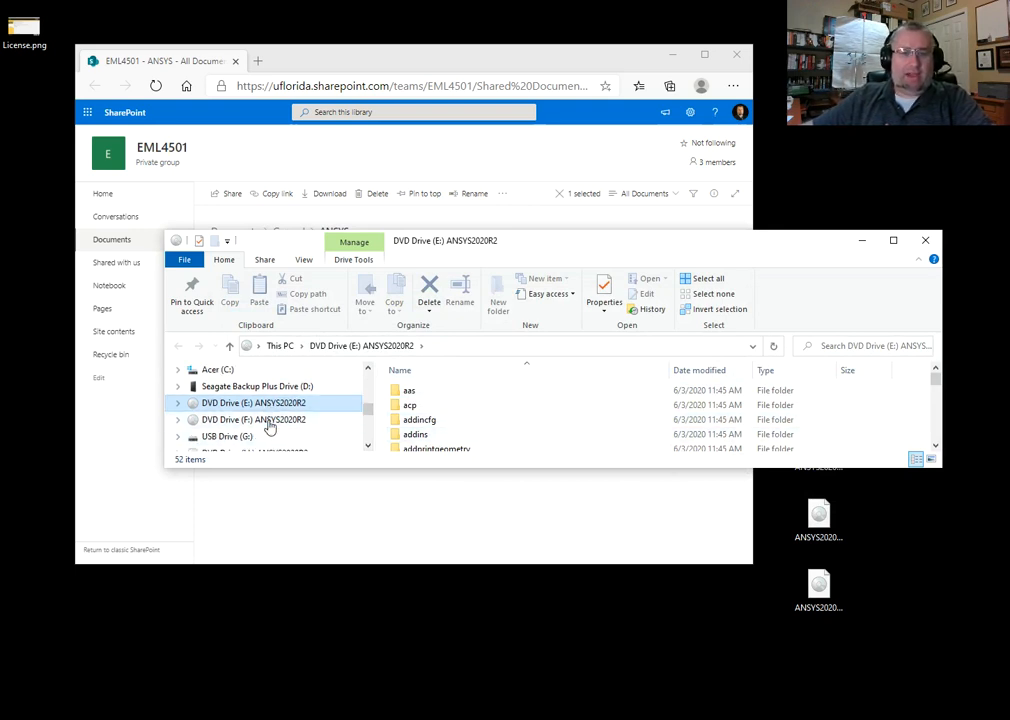
pyautogui.scroll(-1, 268, 428)
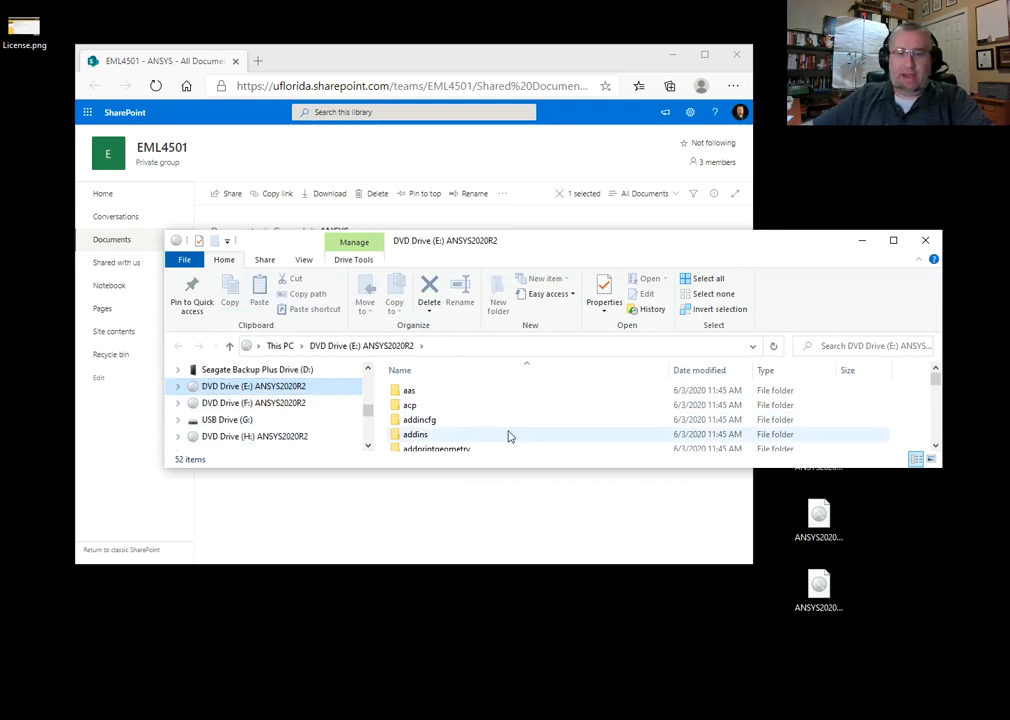
pyautogui.moveTo(504, 471); pyautogui.dragTo(500, 632)
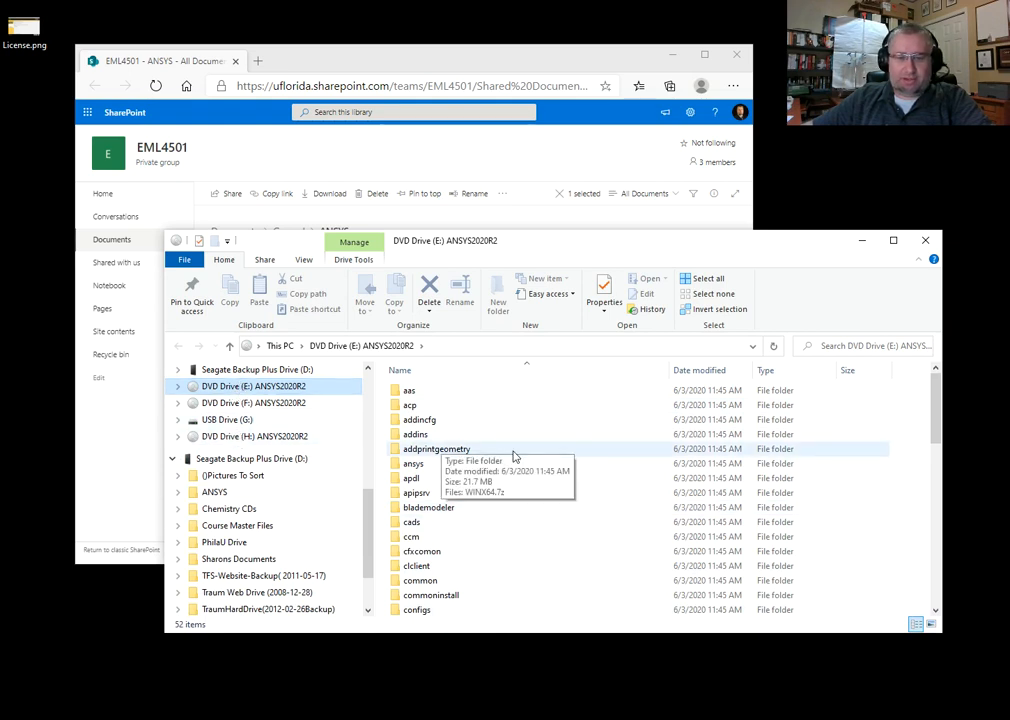
# - Look through the contents of DVD drives E:, F: and H: for the disc that holds the setup program
pyautogui.scroll(-2, 514, 456)
pyautogui.scroll(-10, 514, 456)
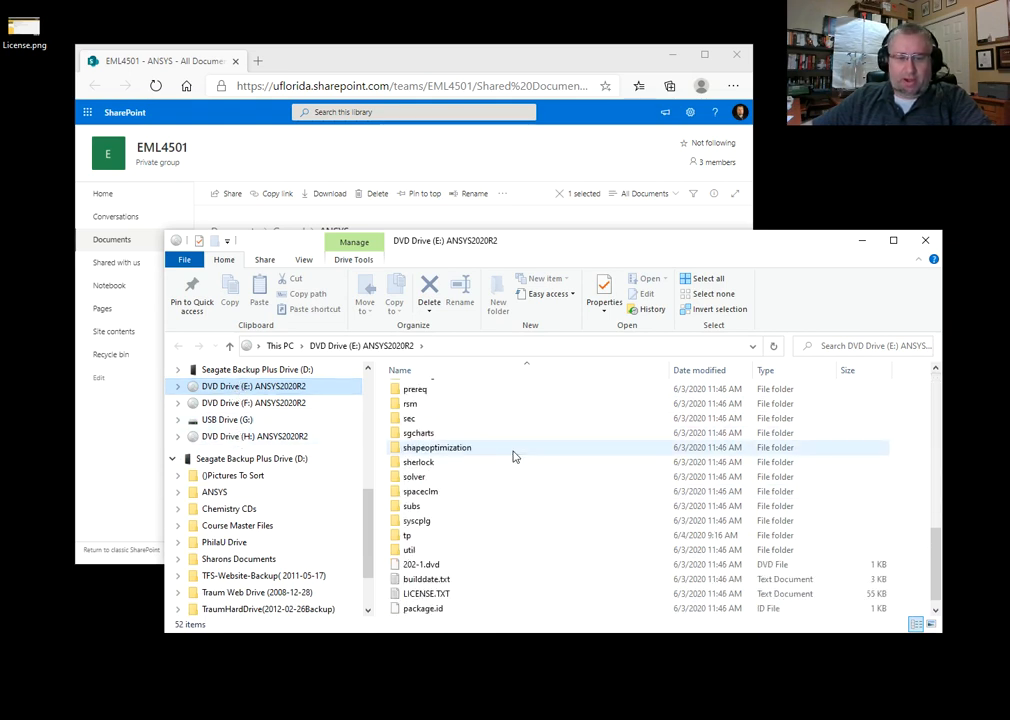
pyautogui.scroll(-1, 514, 456)
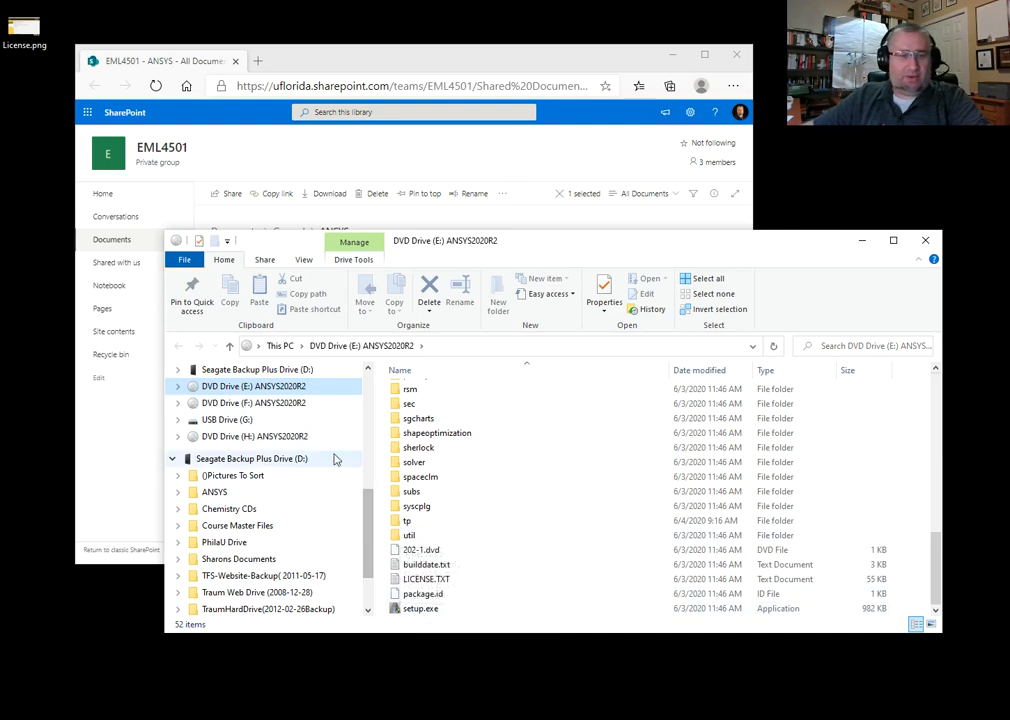
pyautogui.click(289, 404)
pyautogui.scroll(-10, 478, 469)
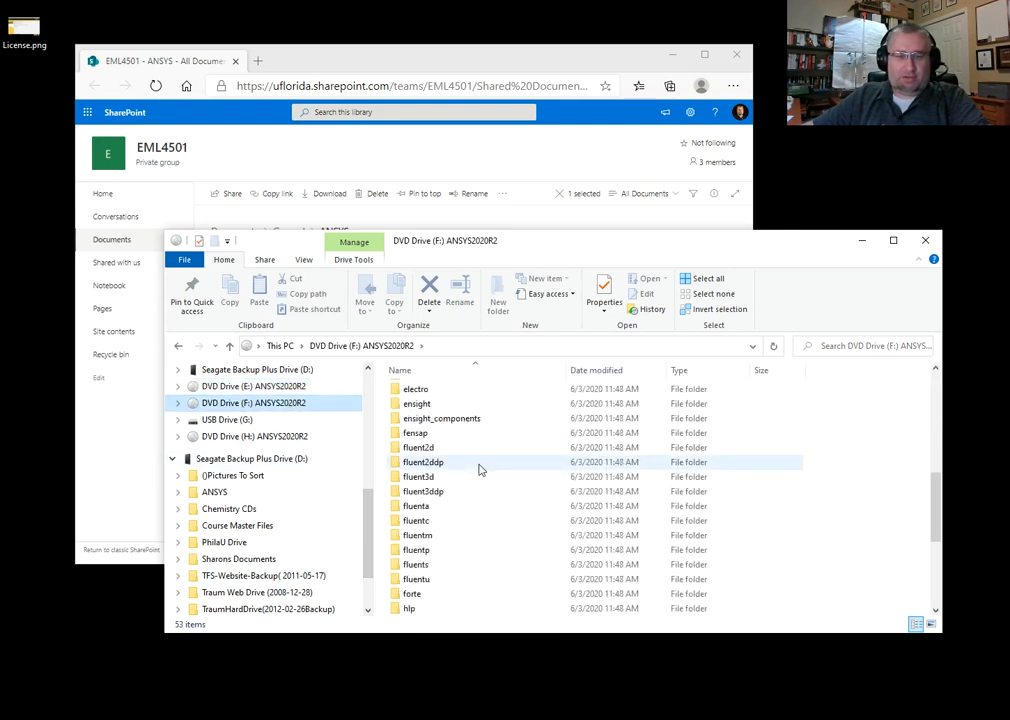
pyautogui.click(270, 437)
pyautogui.scroll(-8, 444, 462)
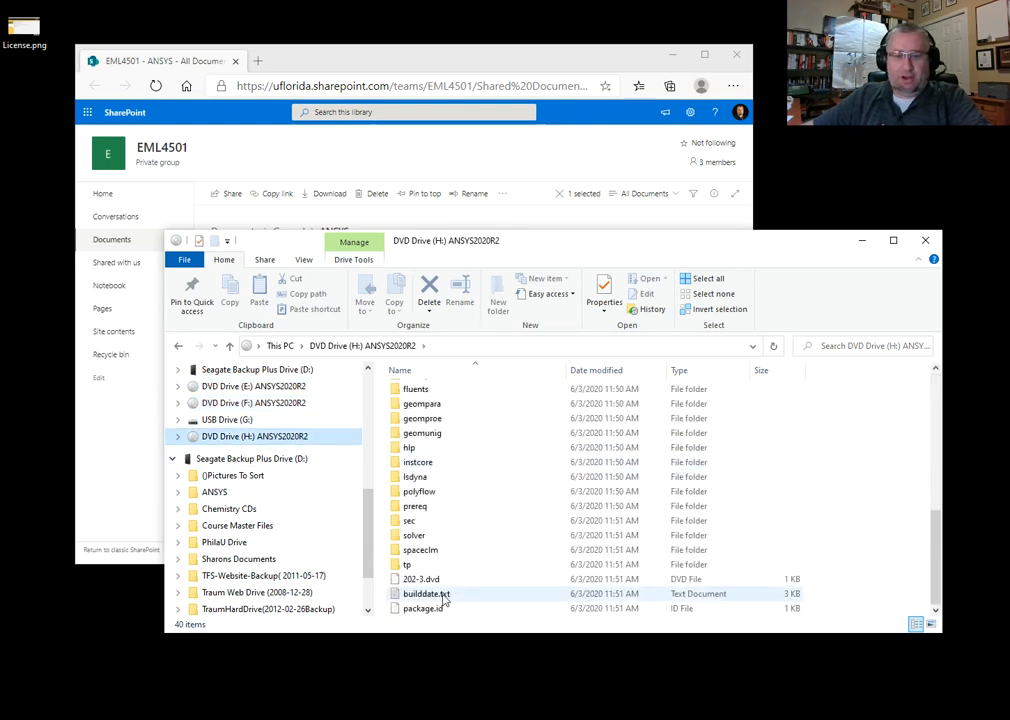
# - Run setup.exe from DVD Drive (E:) ANSYS2020R2
pyautogui.click(278, 387)
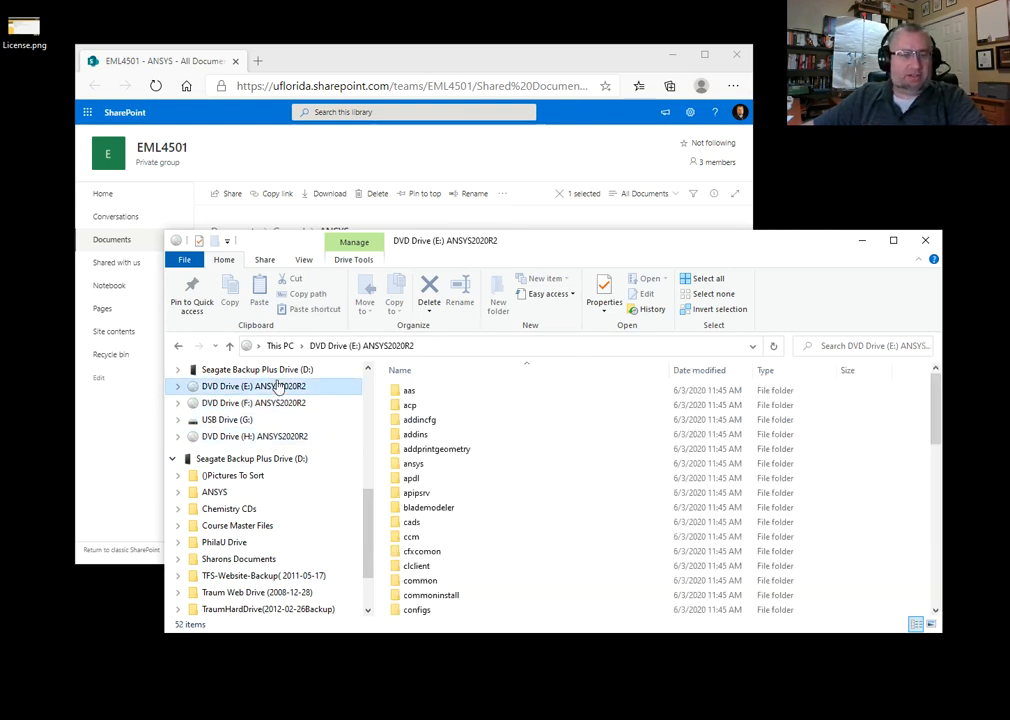
pyautogui.scroll(-12, 449, 431)
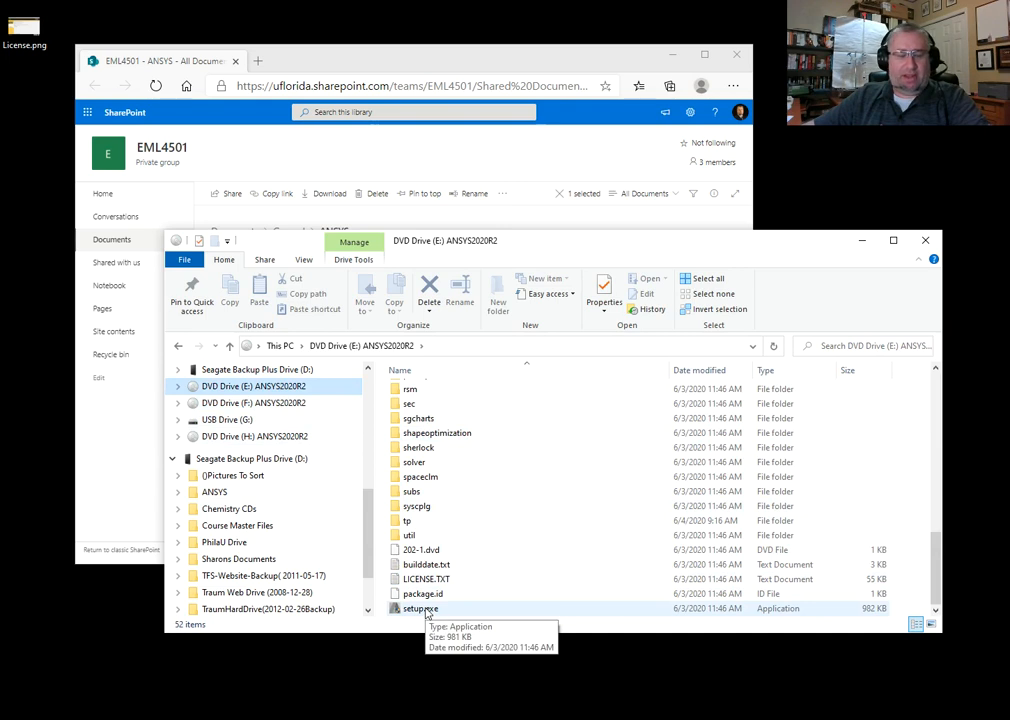
pyautogui.doubleClick(426, 611)
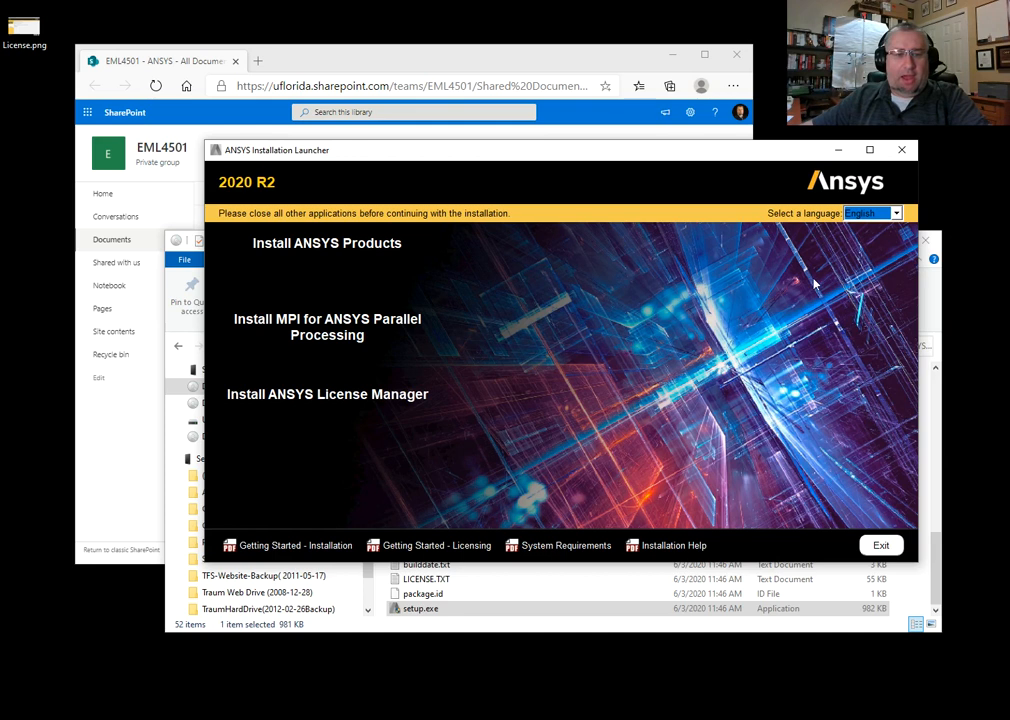
# - Keep English as the installer language and start Install ANSYS Products
pyautogui.click(896, 213)
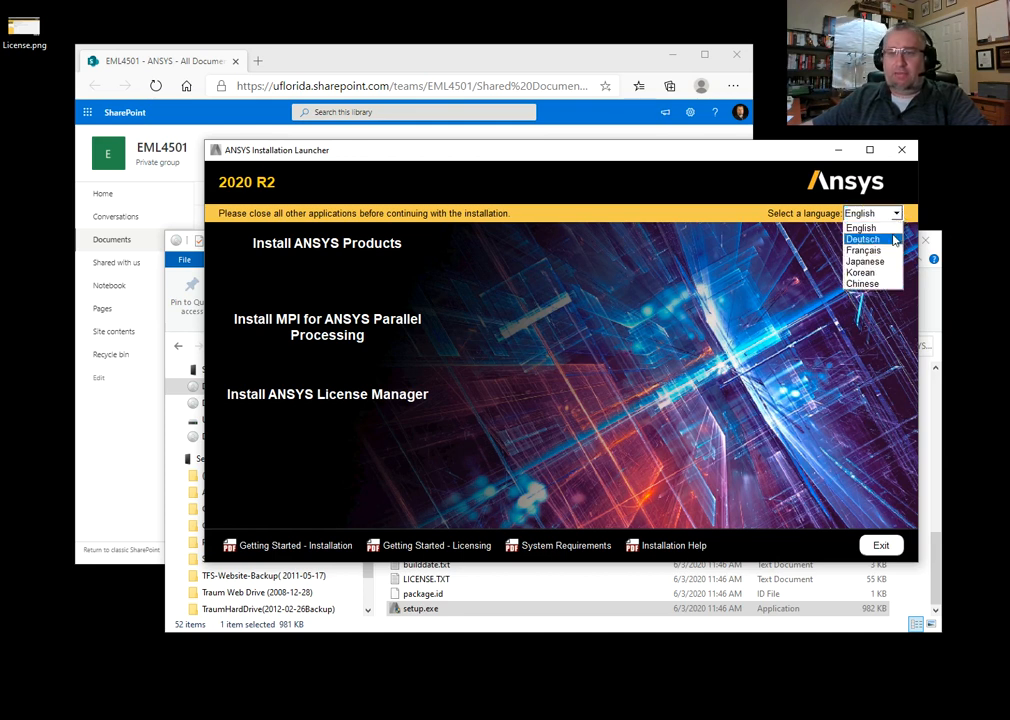
pyautogui.click(893, 231)
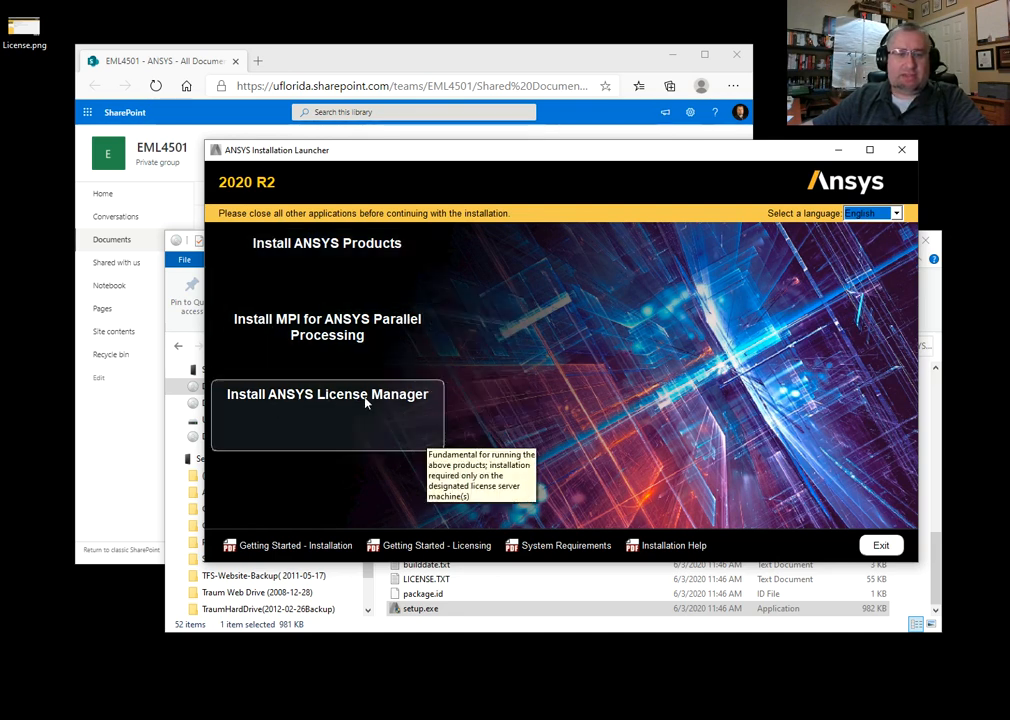
pyautogui.click(293, 248)
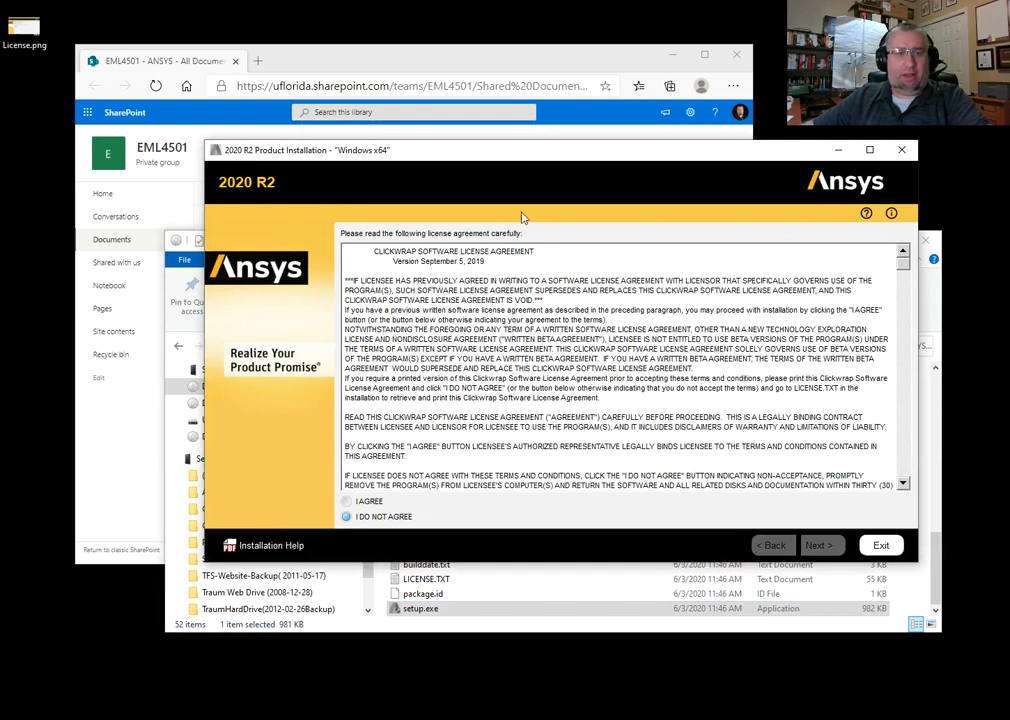
# - Close the SharePoint browser window despite its unfinished download
pyautogui.moveTo(416, 63); pyautogui.dragTo(400, 57)
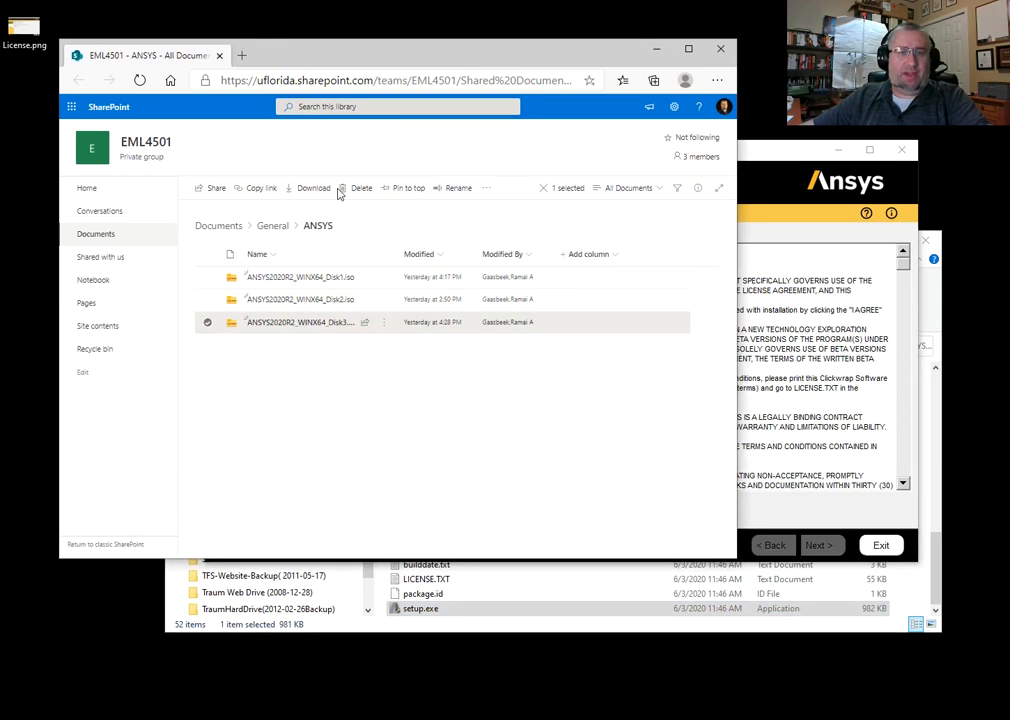
pyautogui.click(720, 49)
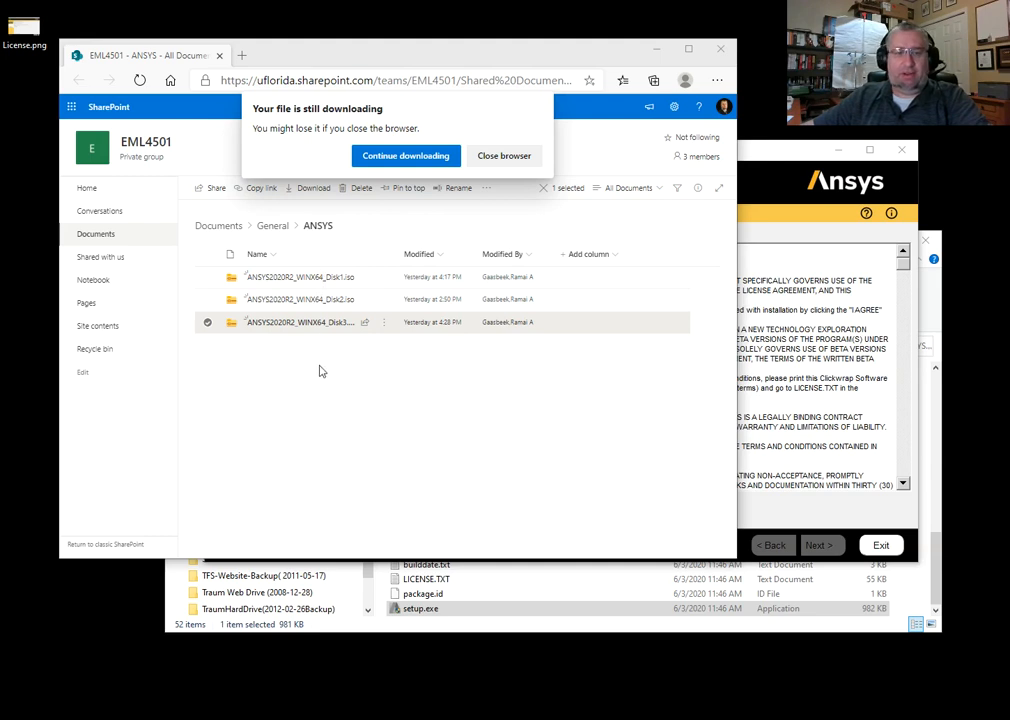
pyautogui.click(518, 161)
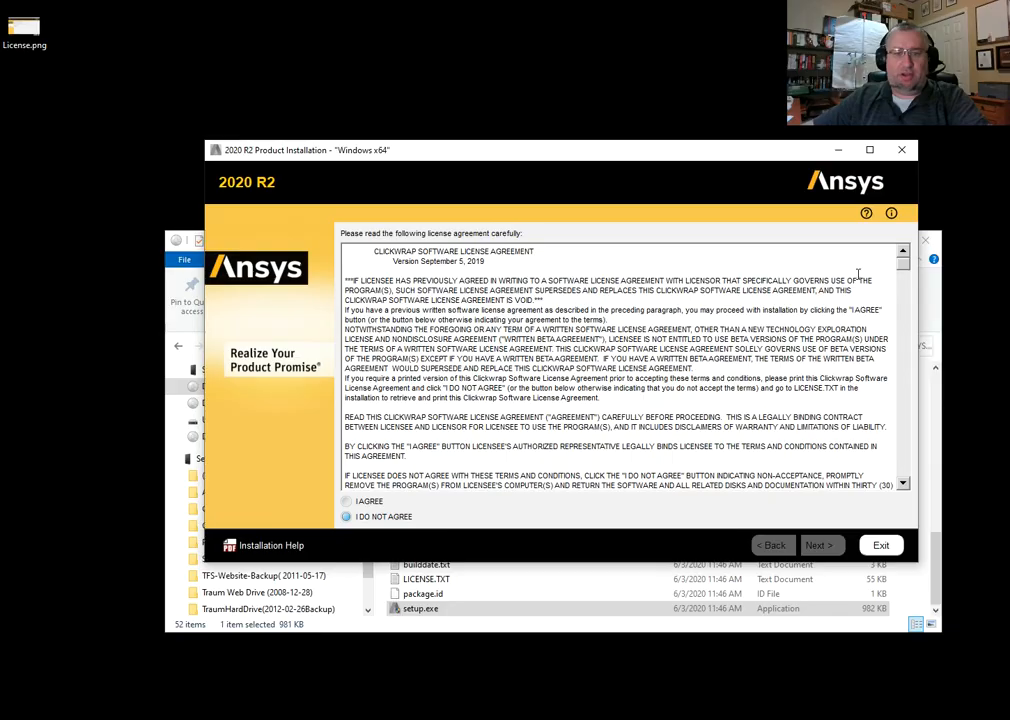
# - Accept the license agreement after going through its text, and keep C:\Program Files\ANSYS Inc as the installation directory
pyautogui.scroll(-15, 860, 270)
pyautogui.scroll(-15, 858, 272)
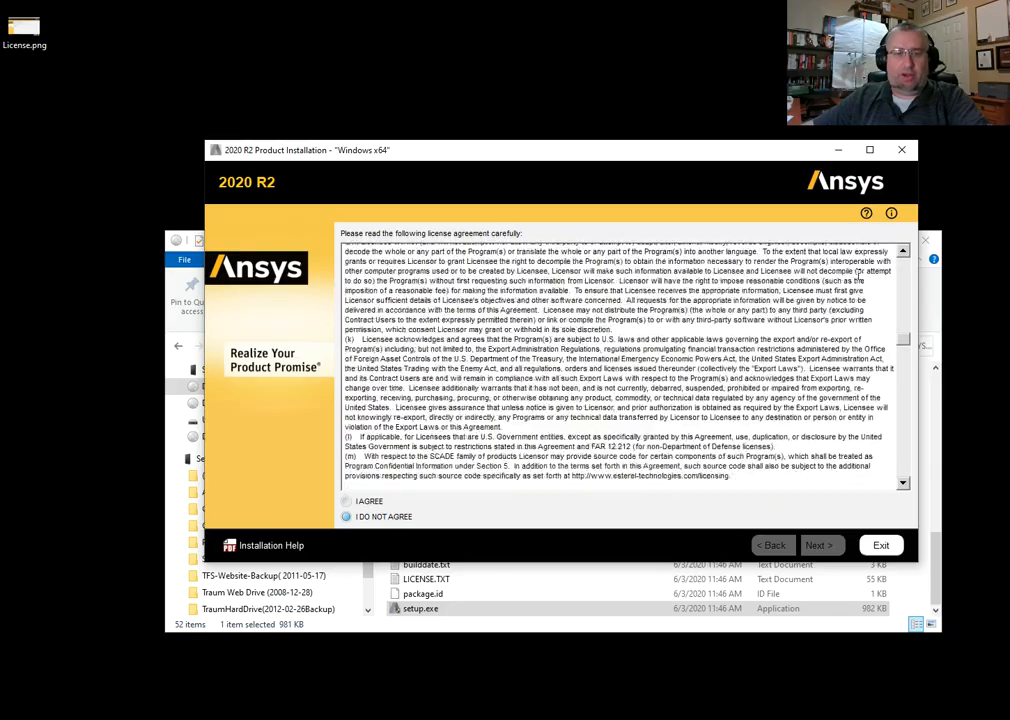
pyautogui.scroll(-12, 858, 273)
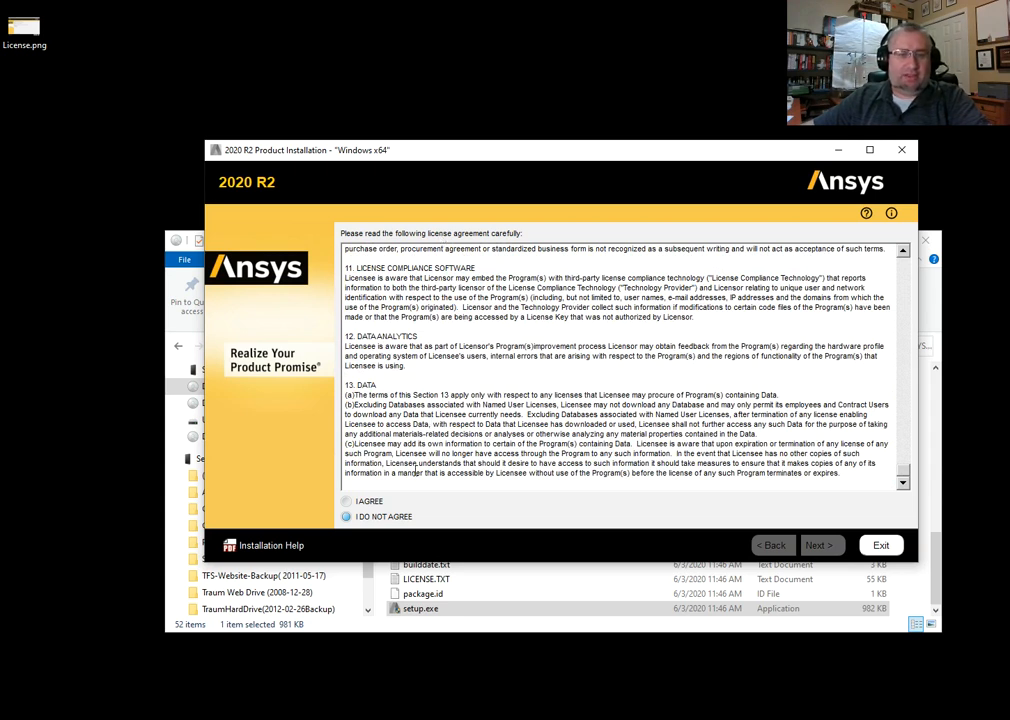
pyautogui.click(346, 500)
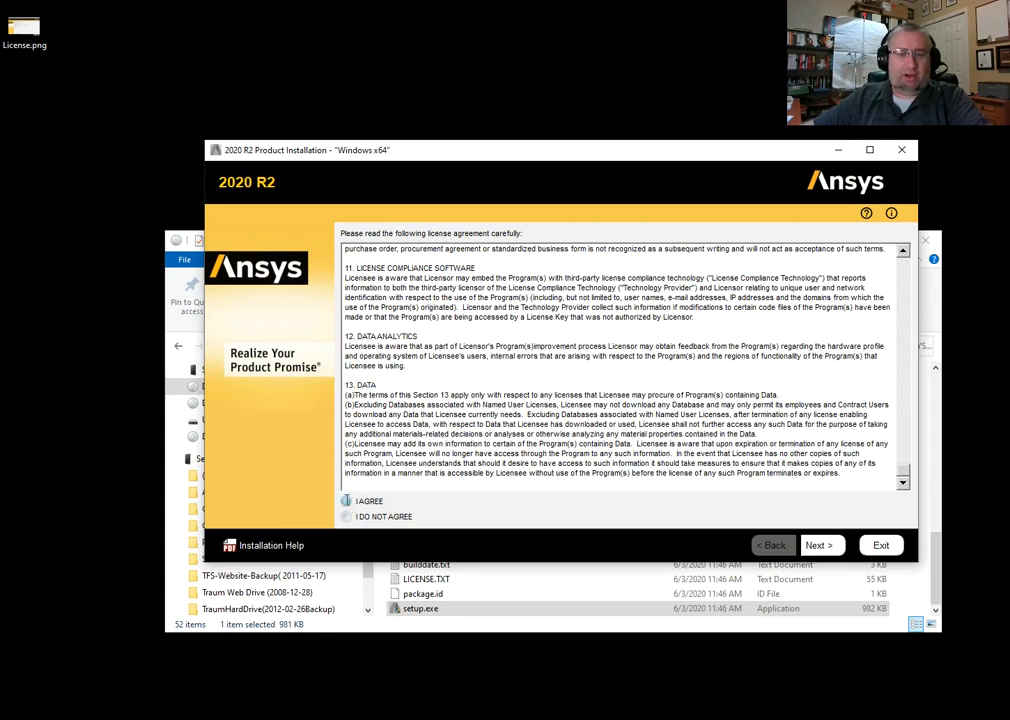
pyautogui.click(822, 545)
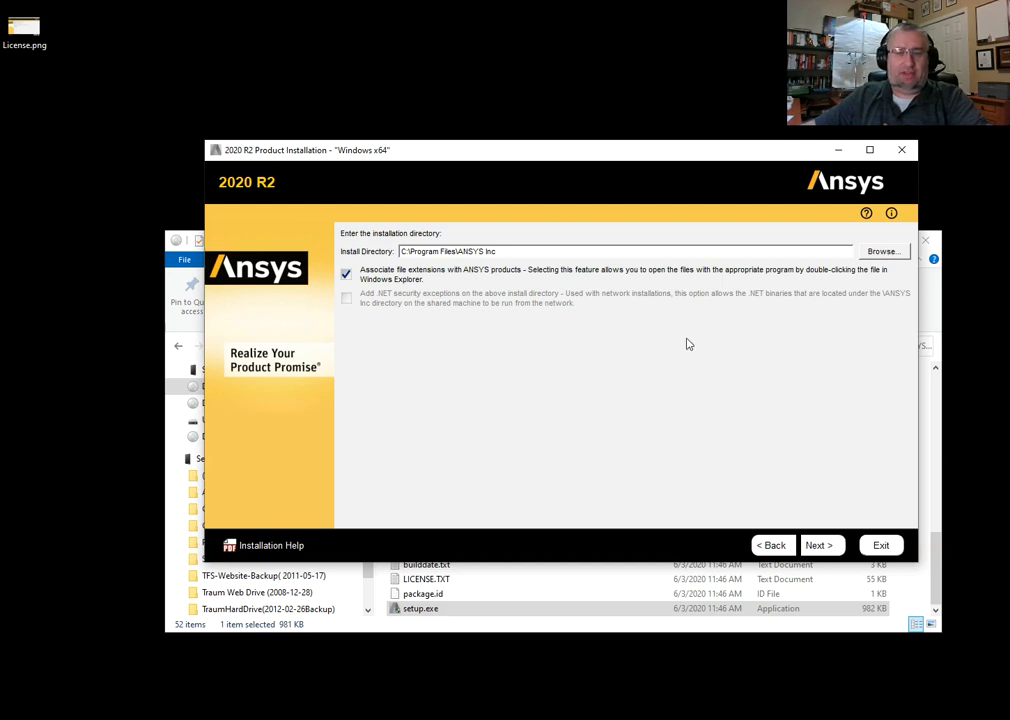
pyautogui.click(820, 546)
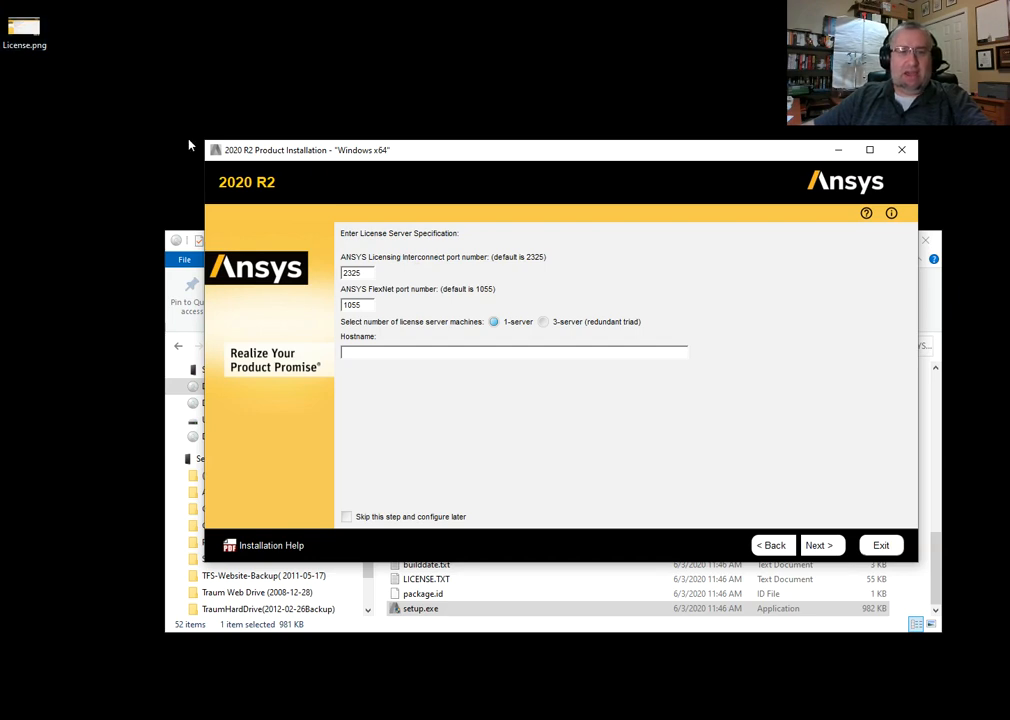
# - Open License.png from the desktop and place it below the installer's license server fields for reference
pyautogui.doubleClick(33, 35)
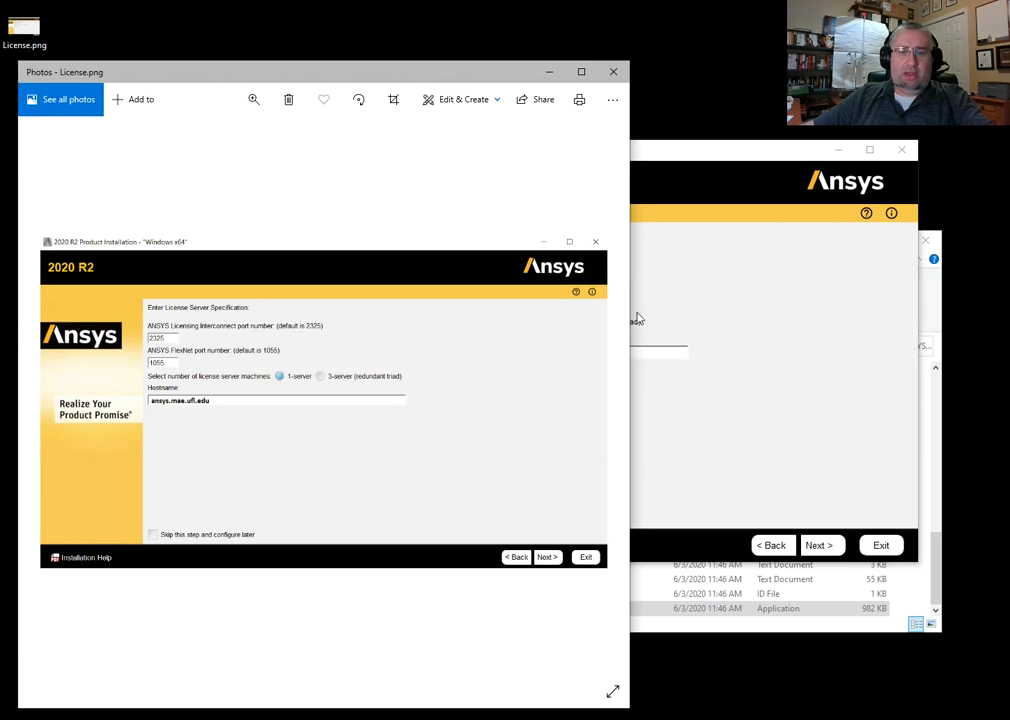
pyautogui.moveTo(629, 319); pyautogui.dragTo(620, 296)
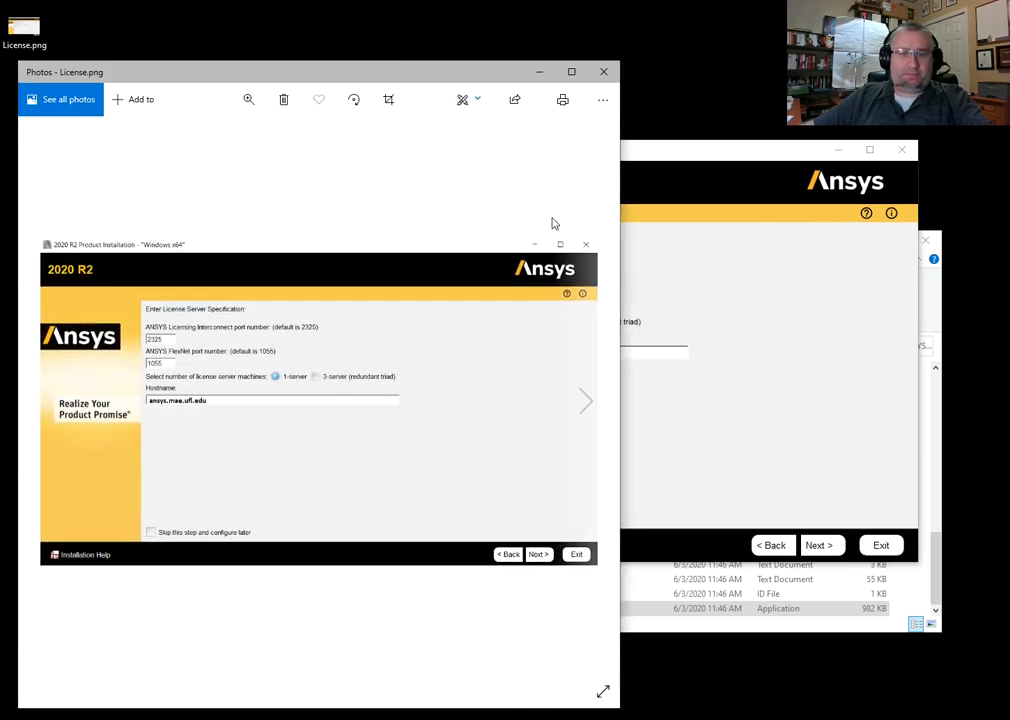
pyautogui.moveTo(456, 65); pyautogui.dragTo(541, 392)
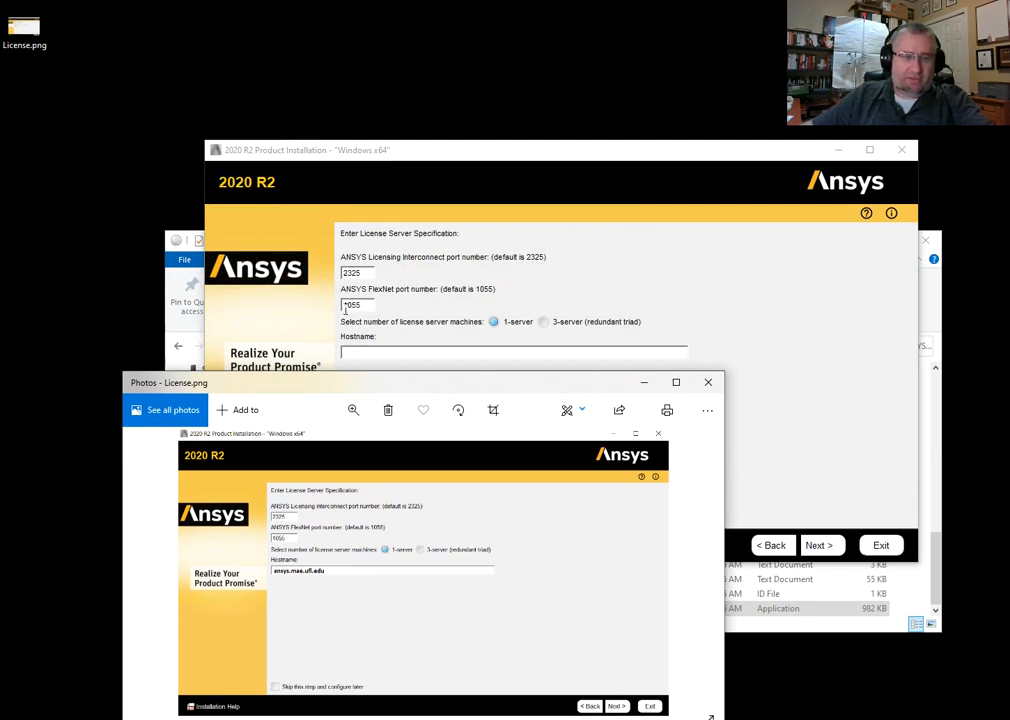
# - Enter ansys.mae.ufl.edu as the license server hostname, keep ports 2325 and 1055, and continue to the product selection
pyautogui.click(393, 350)
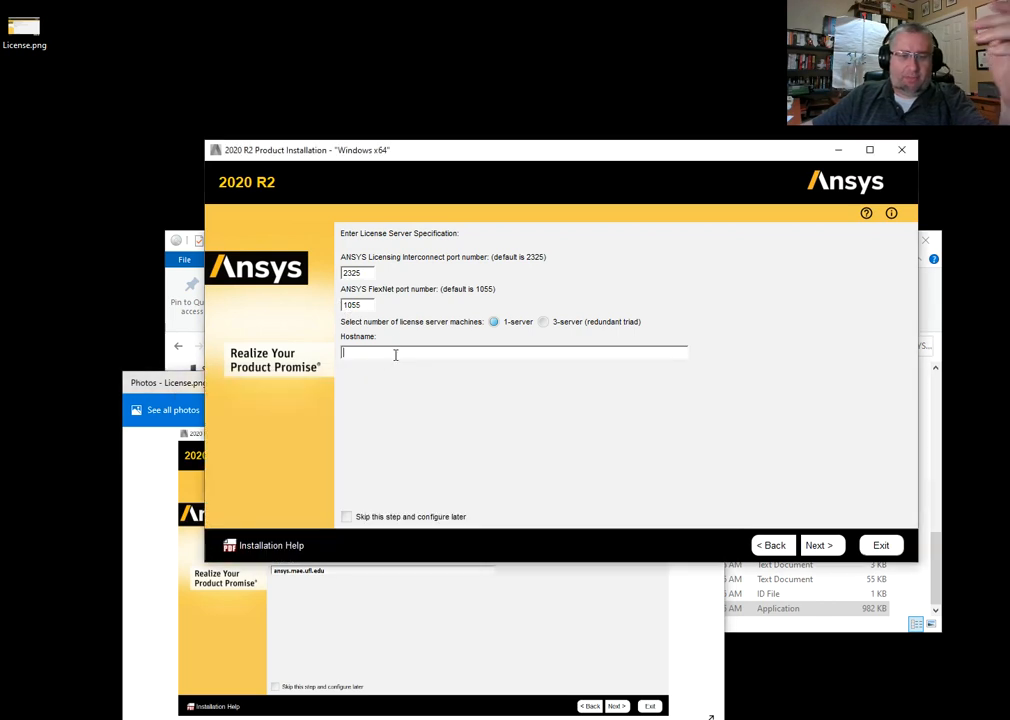
pyautogui.moveTo(173, 387); pyautogui.dragTo(189, 491)
pyautogui.click(377, 352)
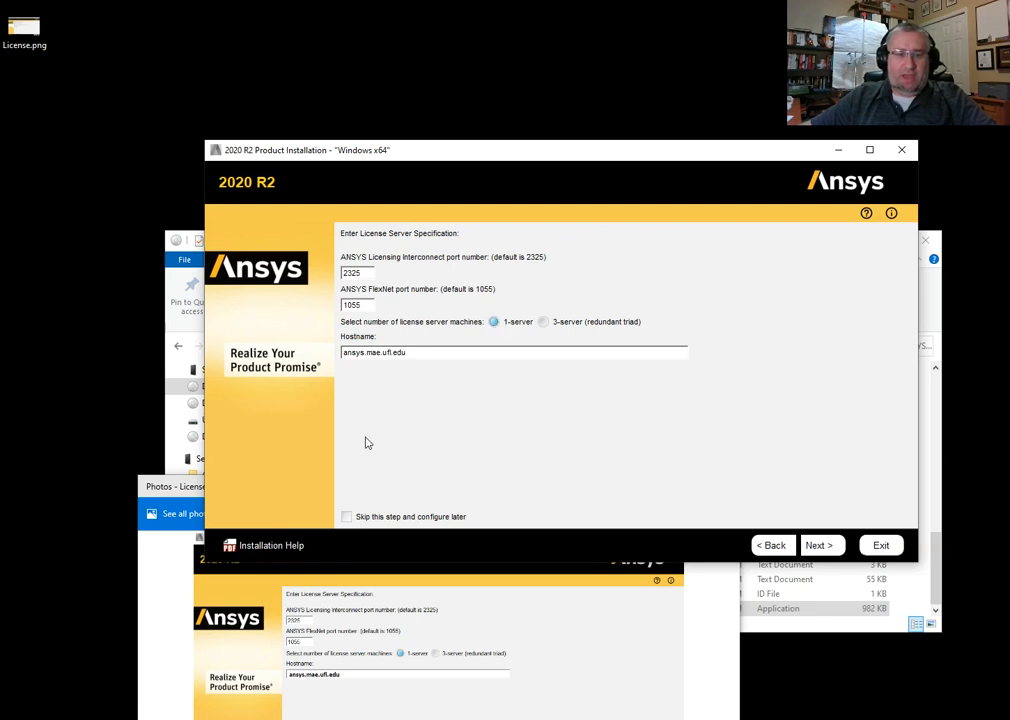
pyautogui.click(820, 546)
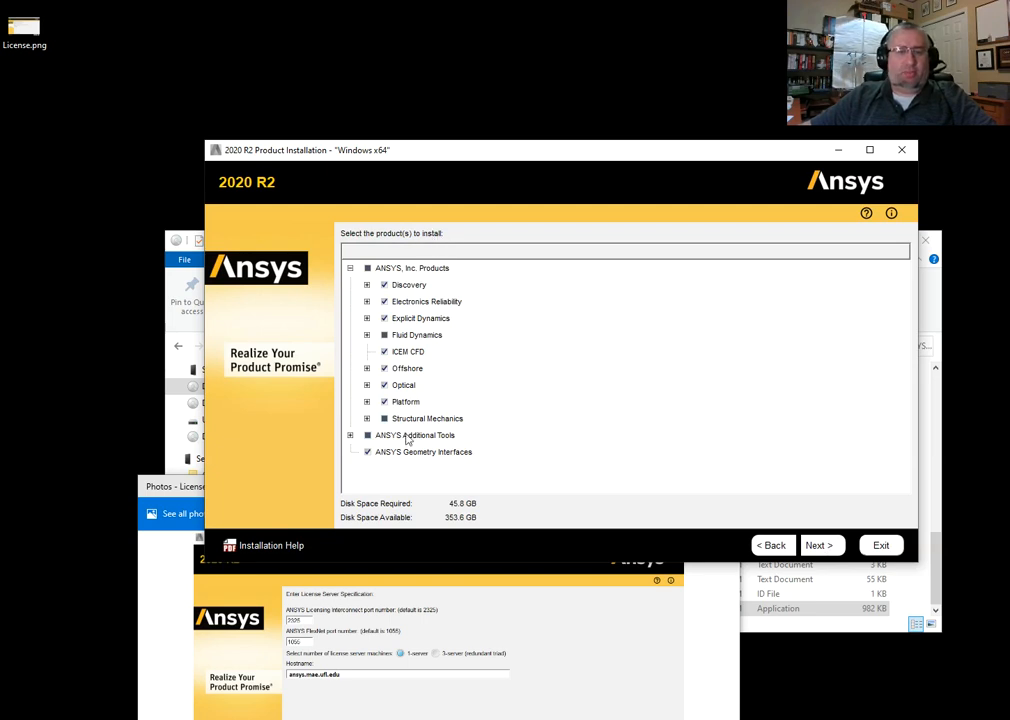
# - Select all ANSYS, Inc. Products, including Fluid Dynamics and Structural Mechanics, plus all ANSYS Additional Tools, and continue to the CAD configuration
pyautogui.click(367, 437)
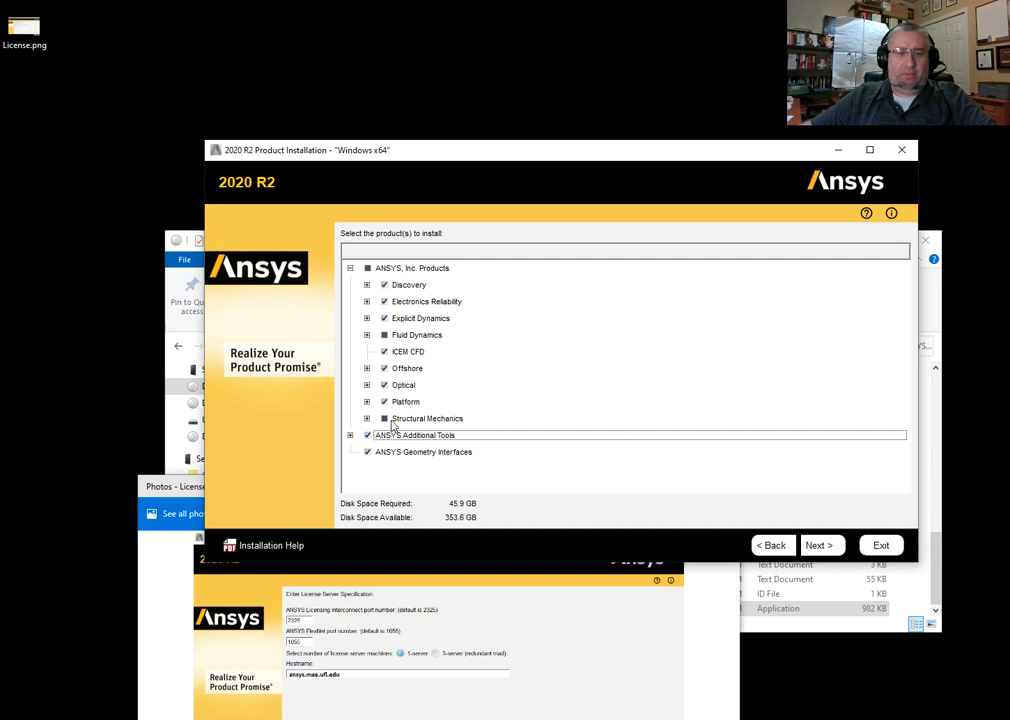
pyautogui.click(384, 420)
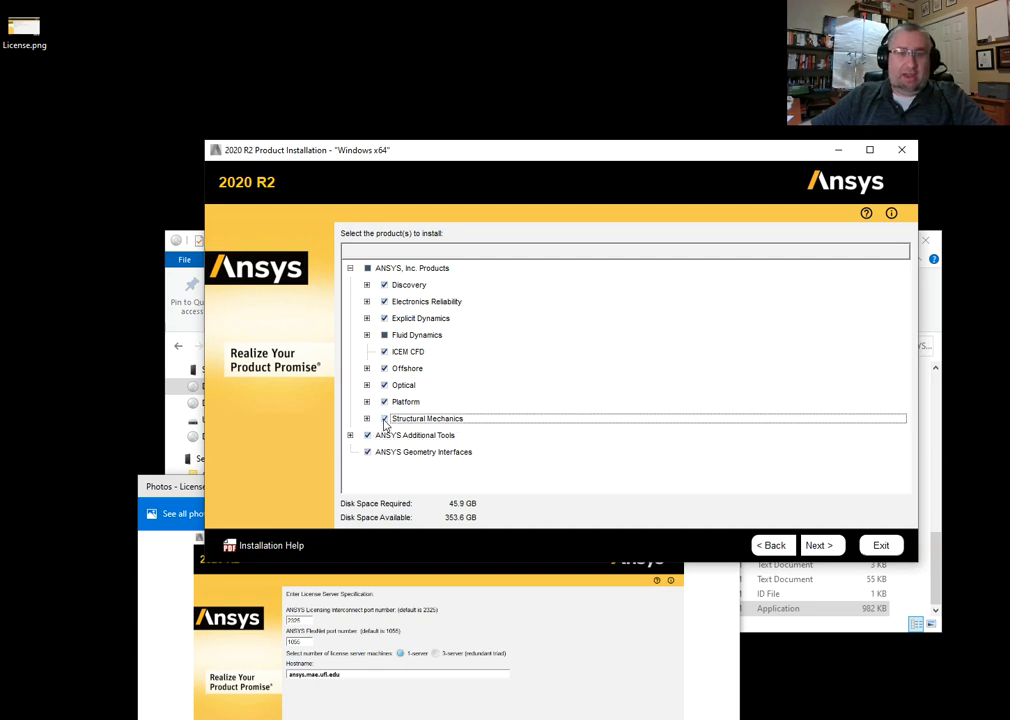
pyautogui.click(384, 336)
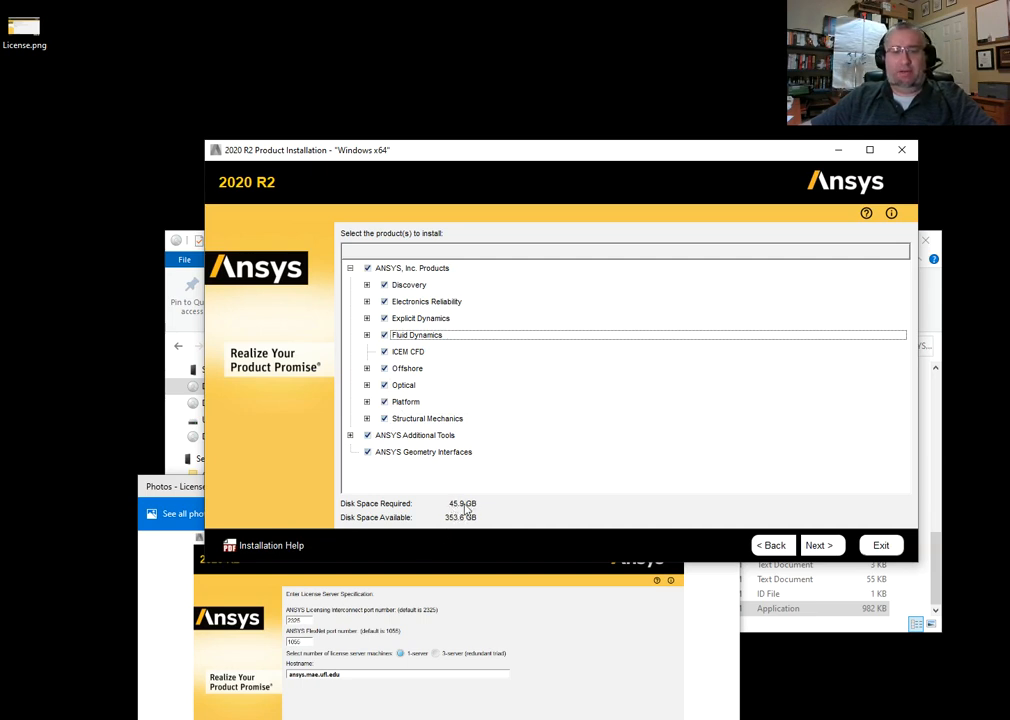
pyautogui.click(367, 270)
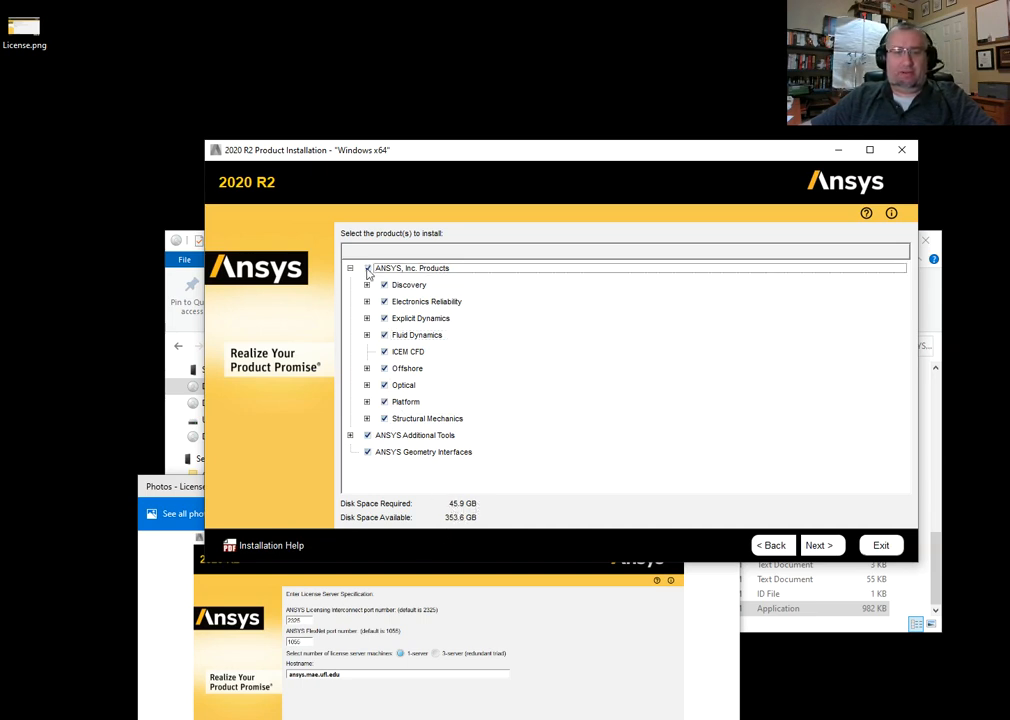
pyautogui.click(367, 270)
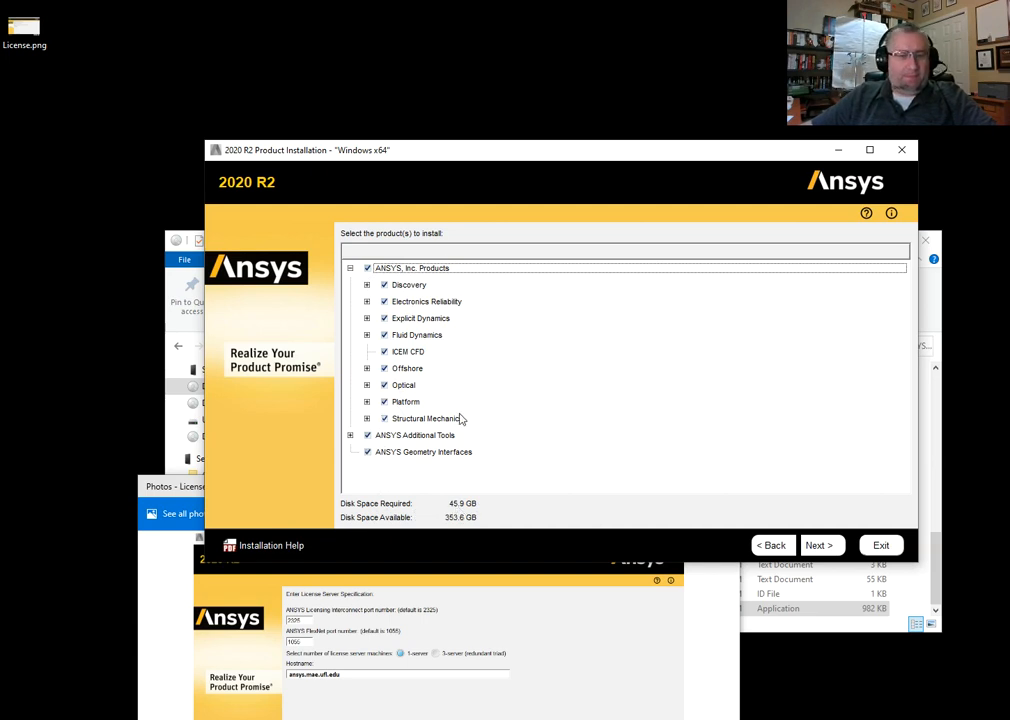
pyautogui.click(818, 545)
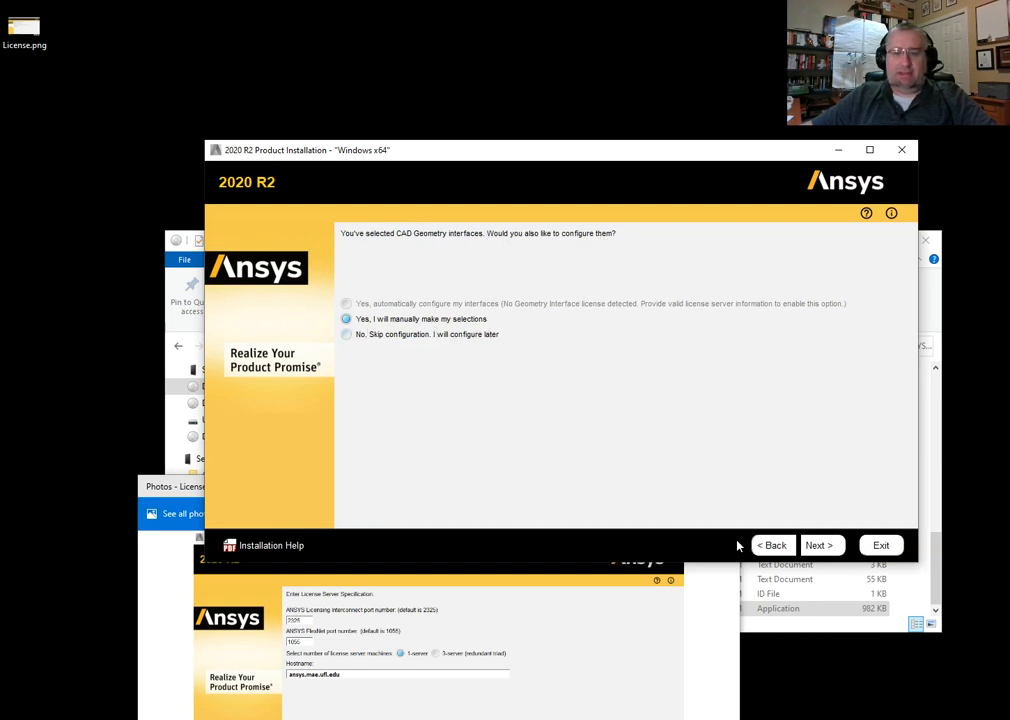
# - Keep manual configuration of the CAD geometry interfaces, select all of the listed interfaces, and continue
pyautogui.click(826, 545)
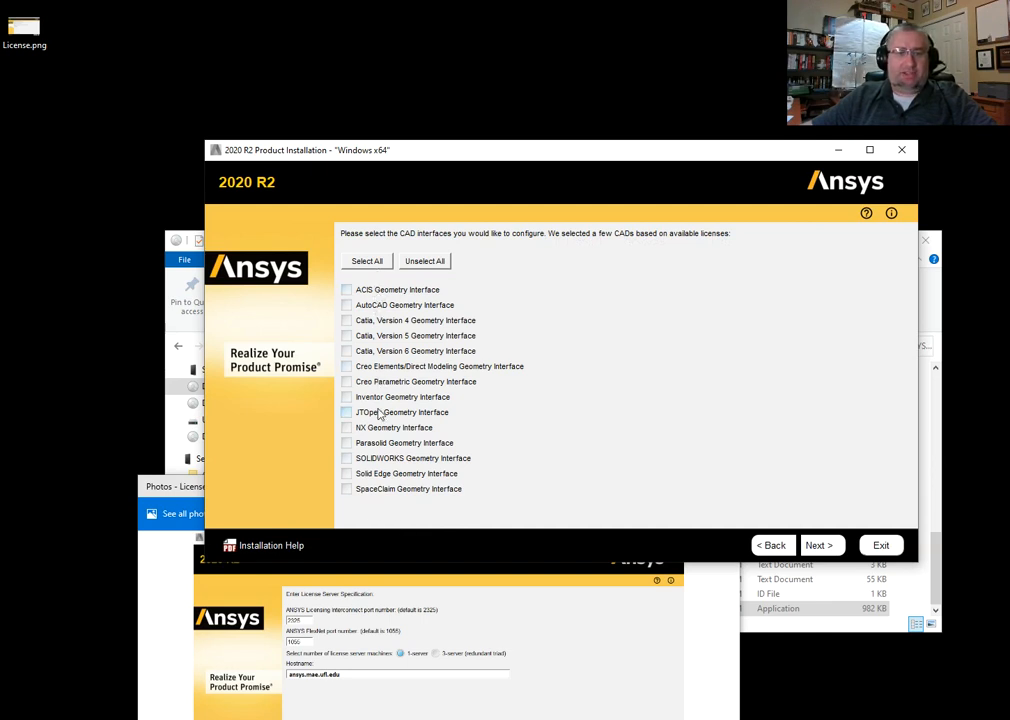
pyautogui.click(352, 459)
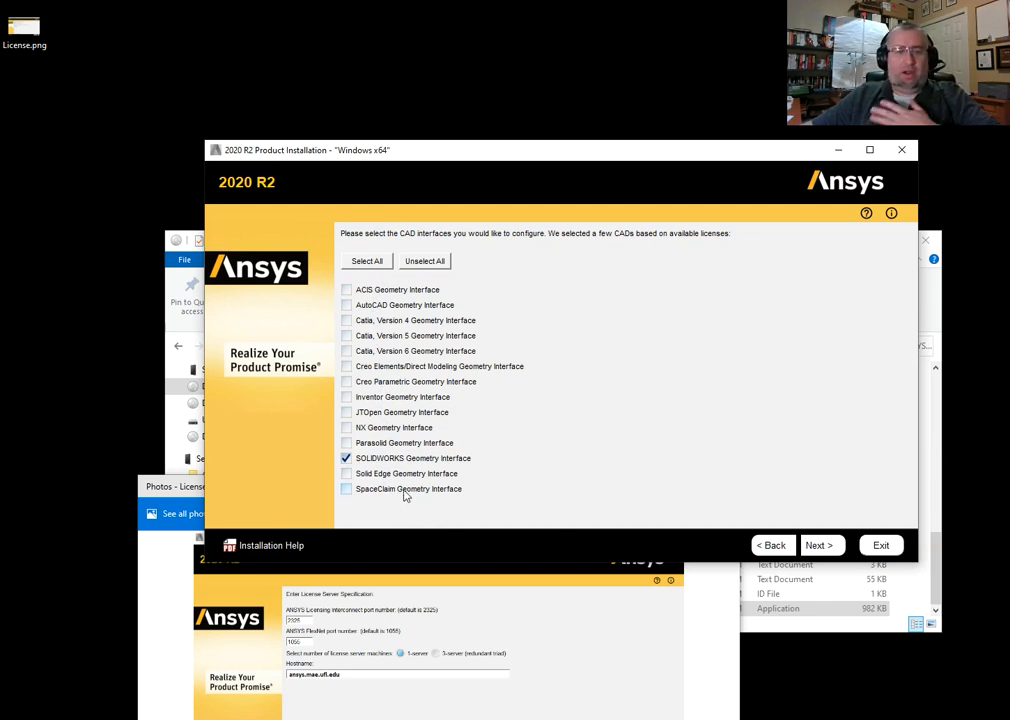
pyautogui.click(364, 263)
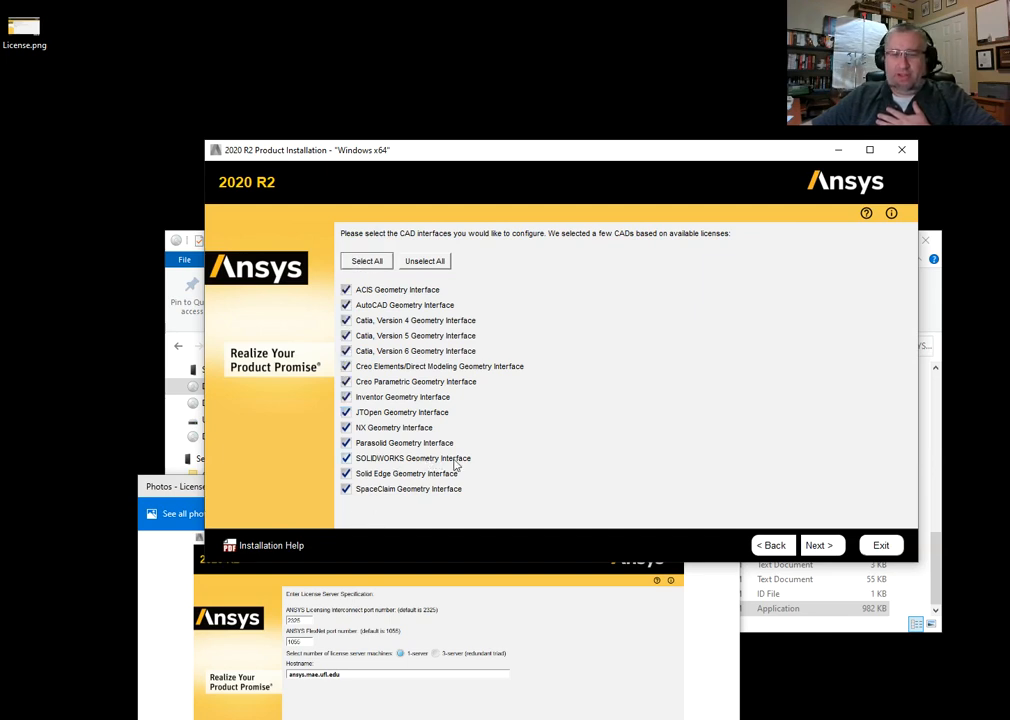
pyautogui.click(819, 545)
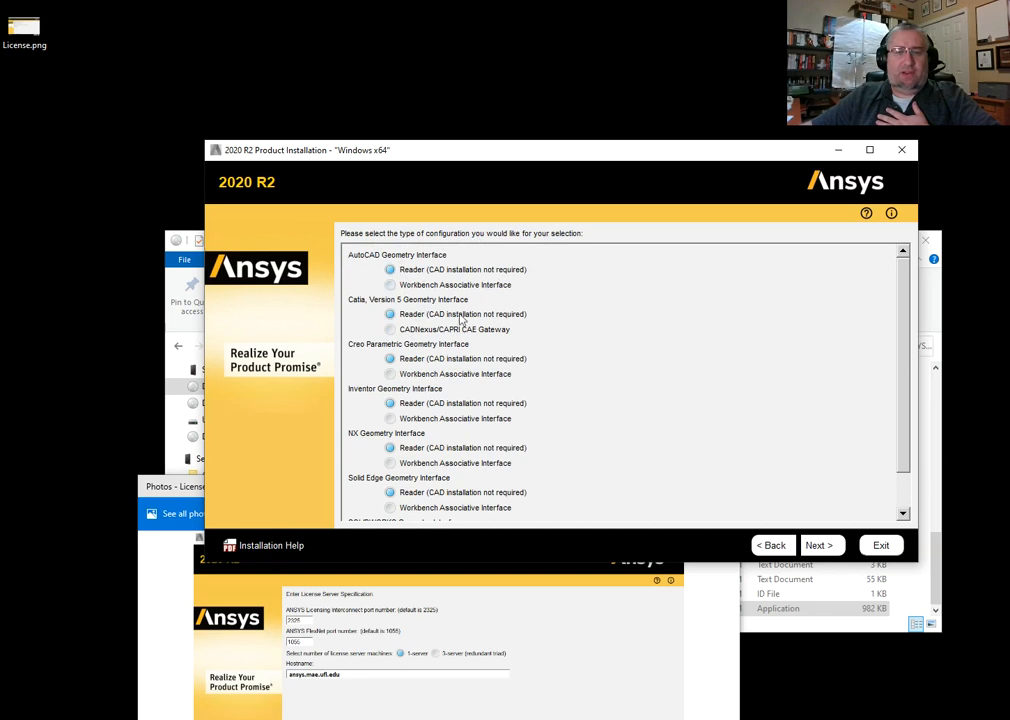
# - Look through the interface configuration types, keep Reader (CAD installation not required) for each one, and continue to the settings summary
pyautogui.scroll(-2, 449, 350)
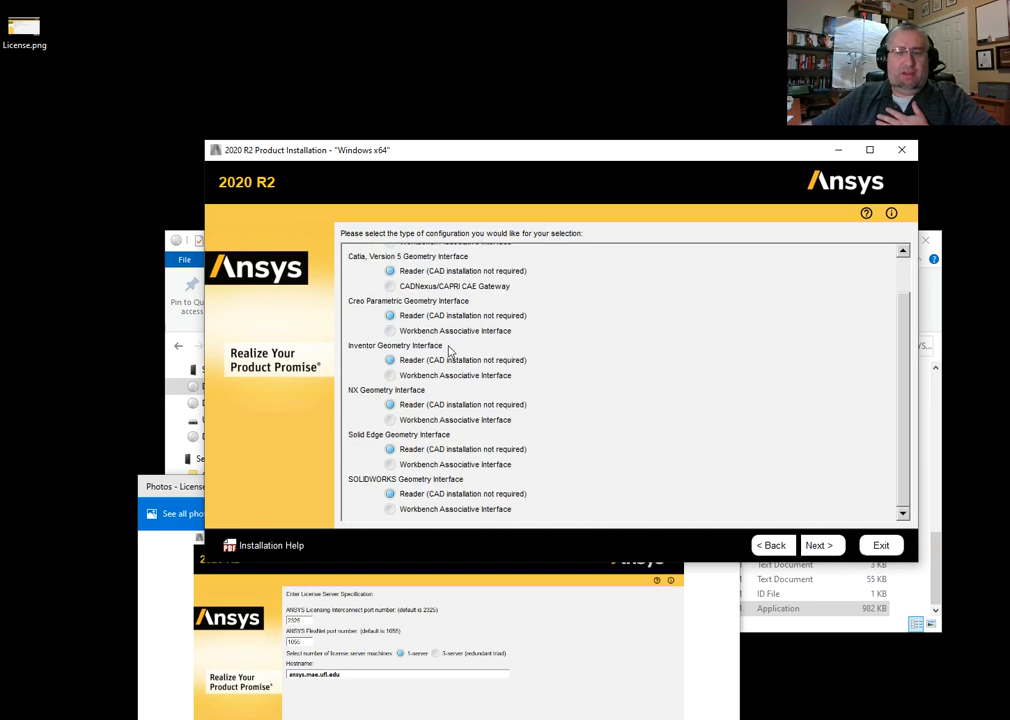
pyautogui.scroll(1, 449, 350)
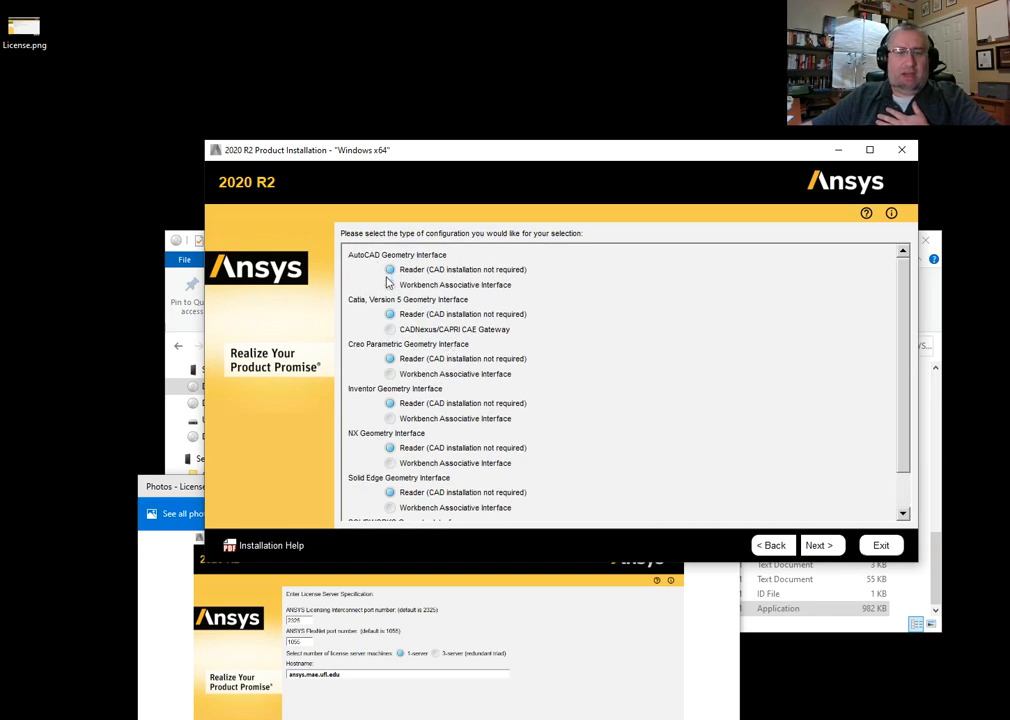
pyautogui.click(834, 546)
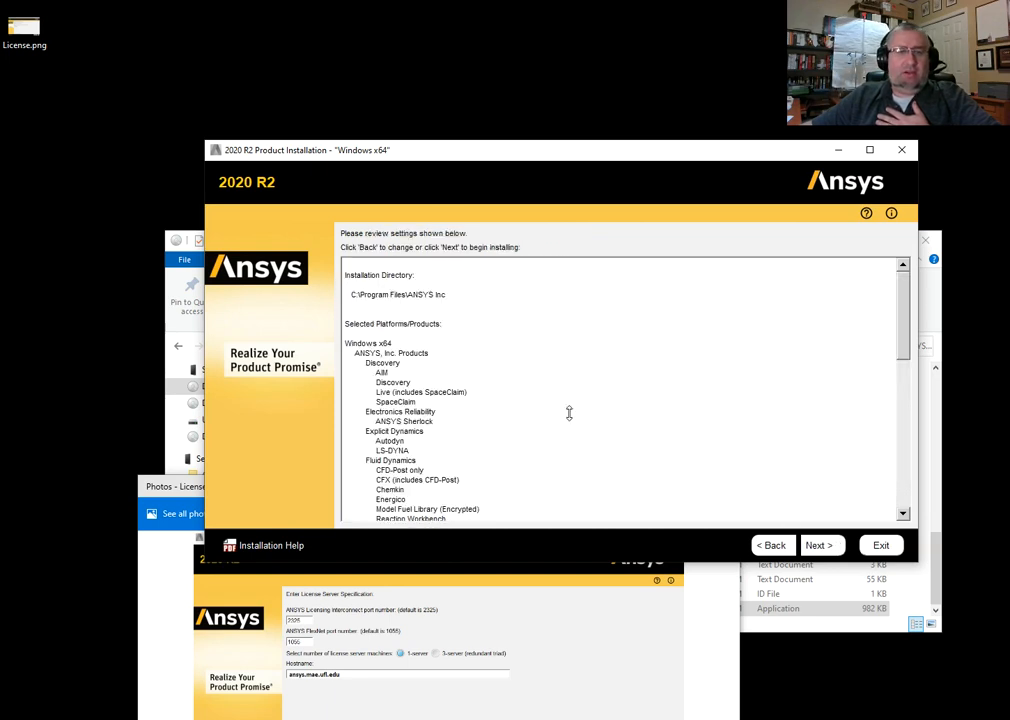
# - Review the installation directory, products and geometry interfaces in the settings summary, and start the installation
pyautogui.scroll(-12, 583, 396)
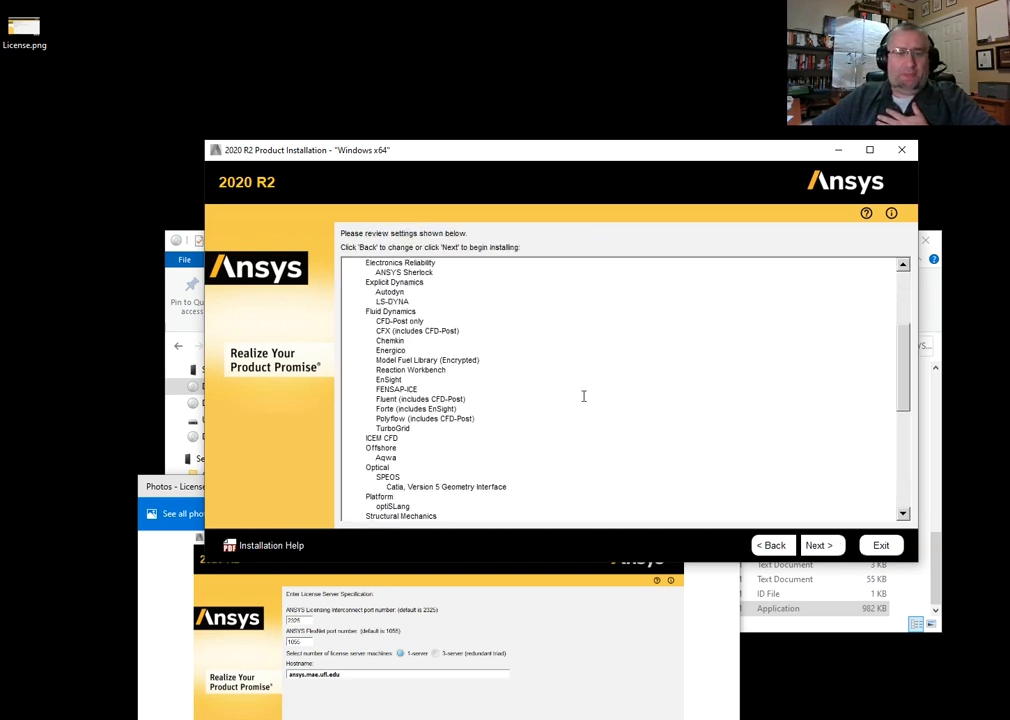
pyautogui.scroll(-3, 583, 396)
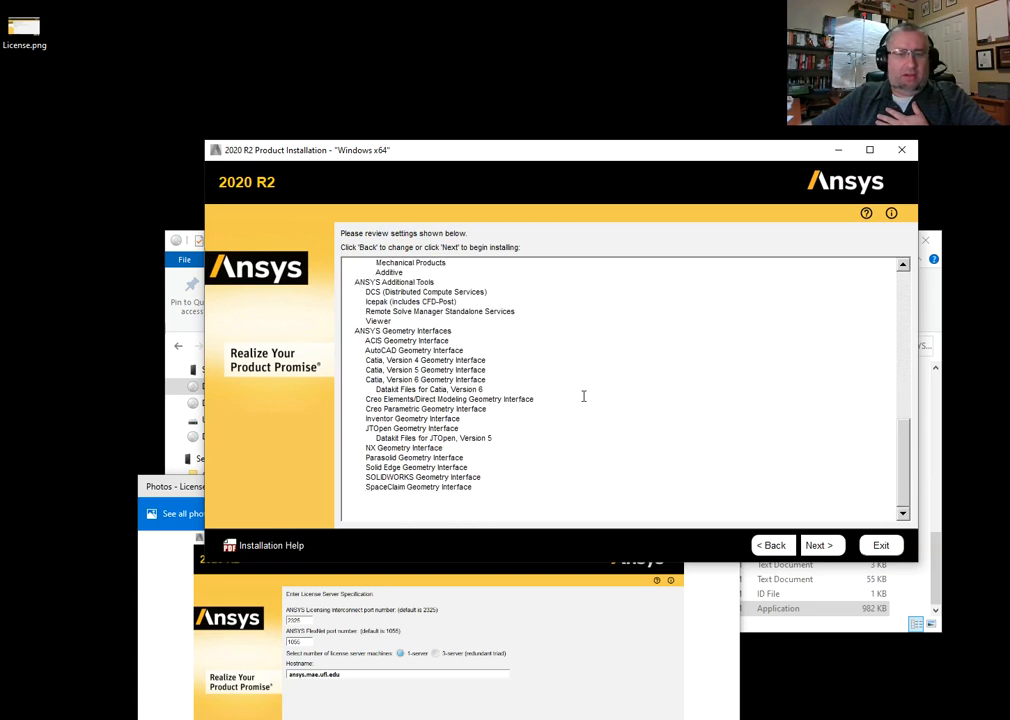
pyautogui.scroll(15, 583, 396)
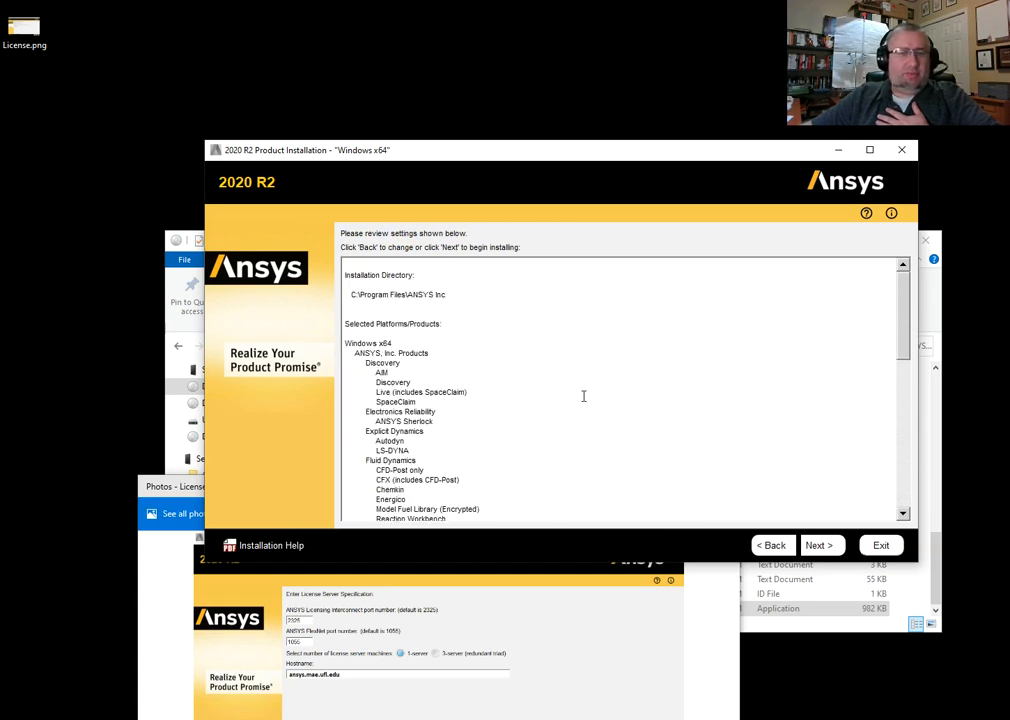
pyautogui.click(832, 548)
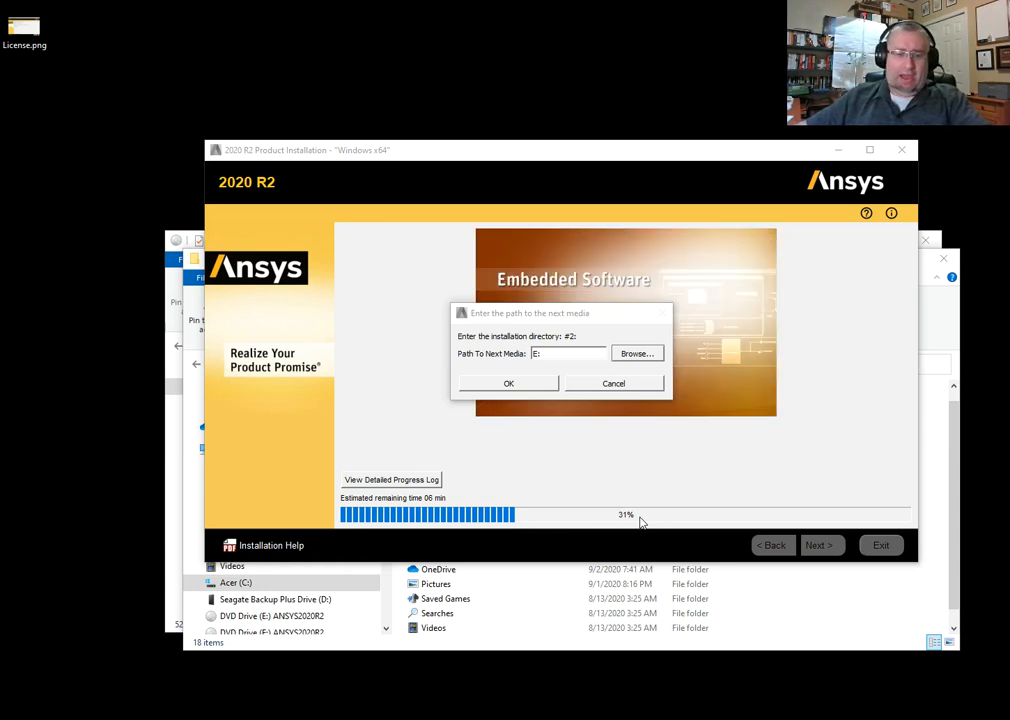
# - Examine the contents of DVD drives E:, F: and H: in File Explorer to identify the second installation disc
pyautogui.click(770, 645)
pyautogui.scroll(-2, 352, 527)
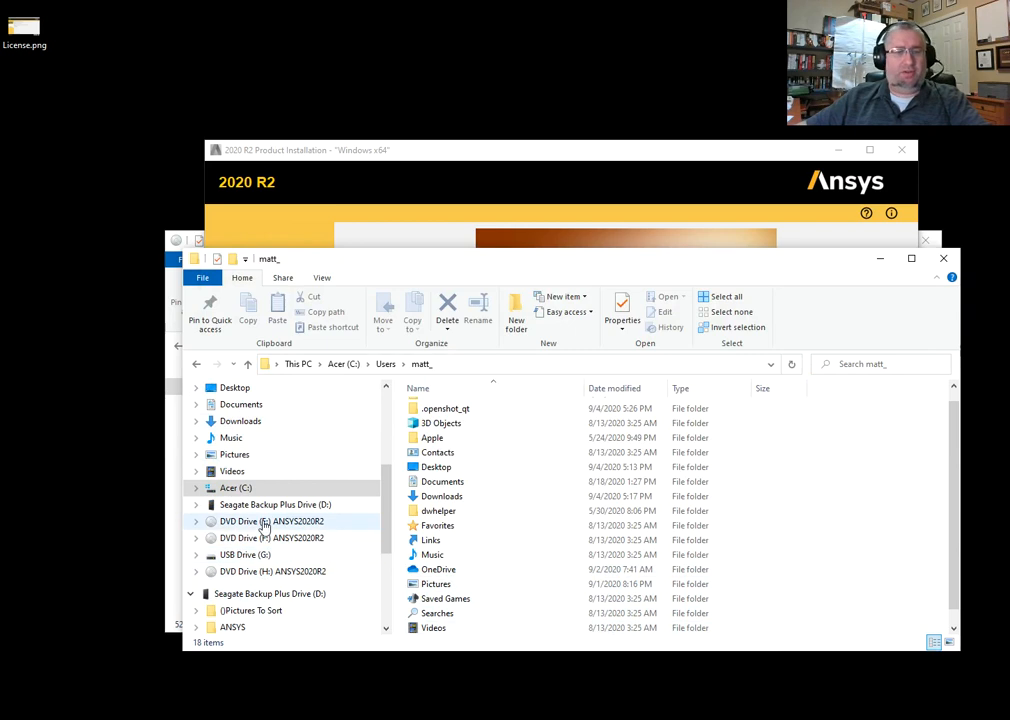
pyautogui.click(296, 526)
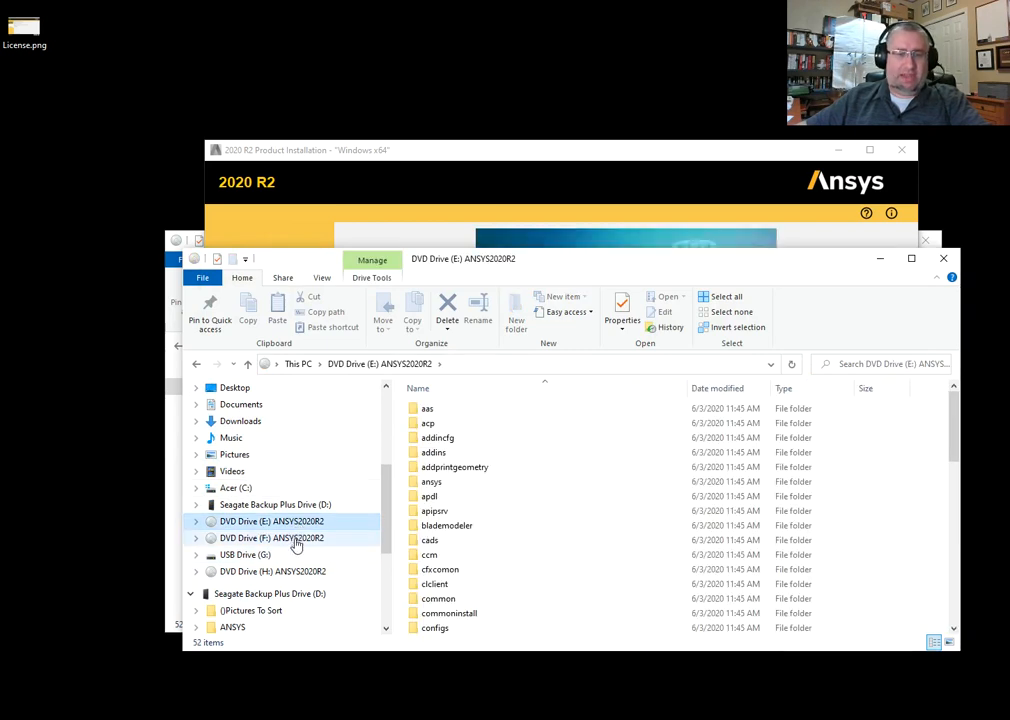
pyautogui.click(296, 542)
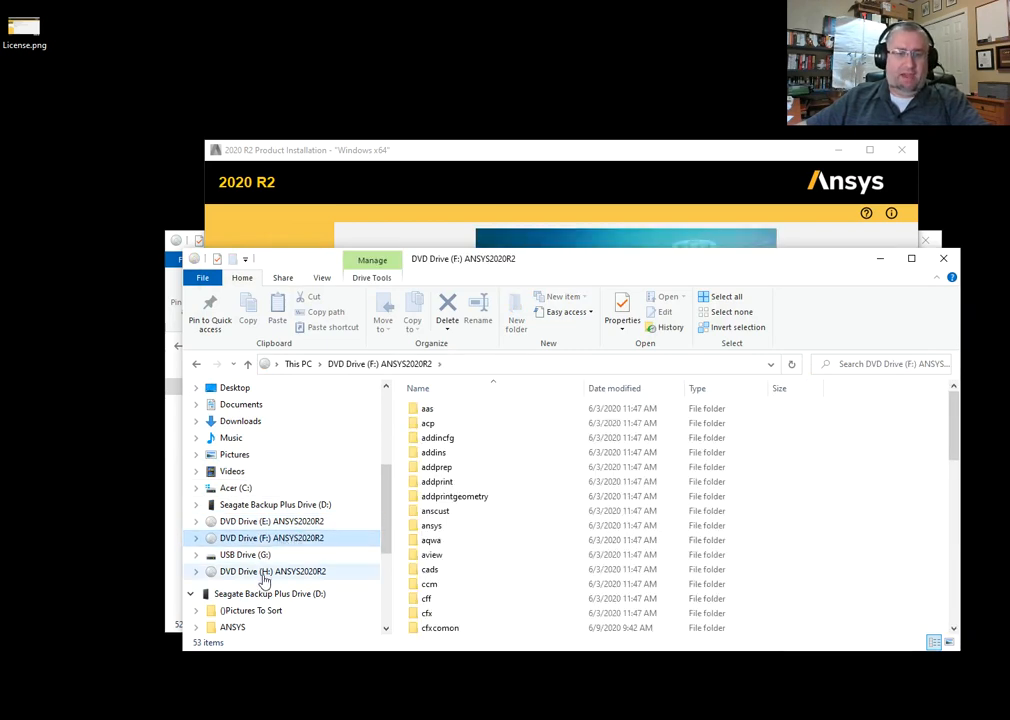
pyautogui.click(262, 575)
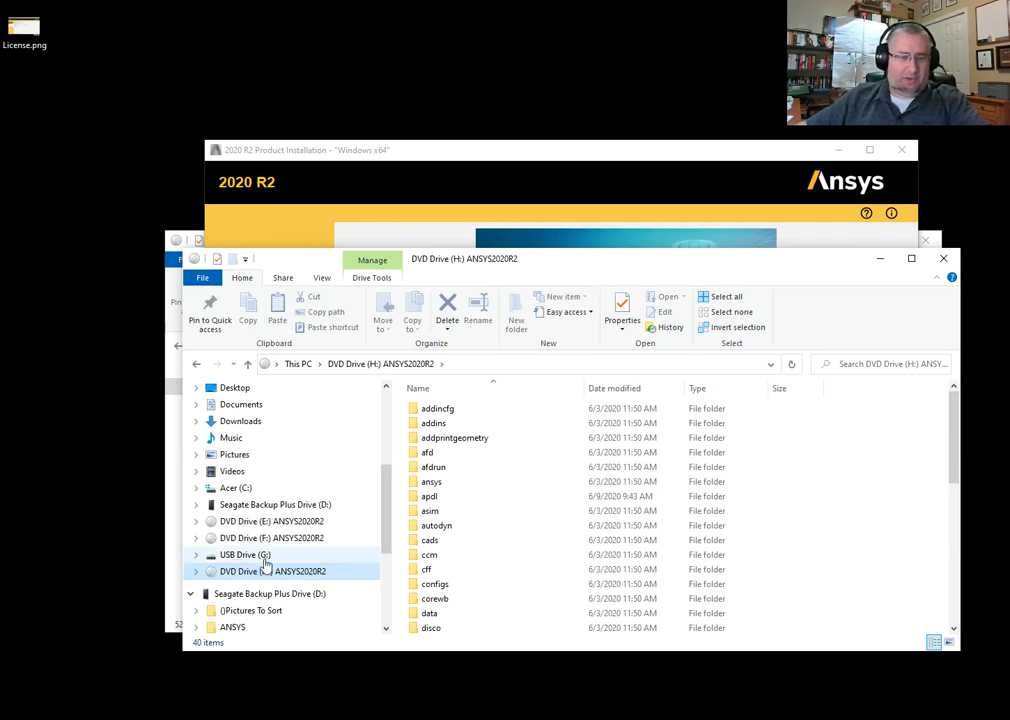
pyautogui.click(263, 540)
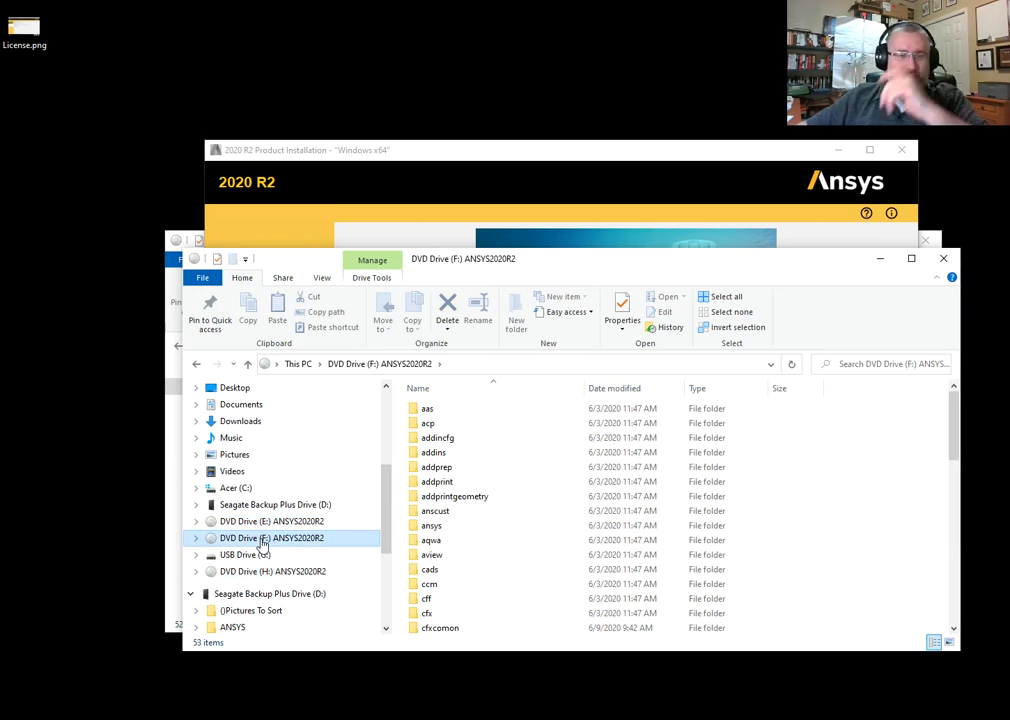
# - Return to the installer, set the path for installation directory #2 to F:\, and continue the installation
pyautogui.click(449, 165)
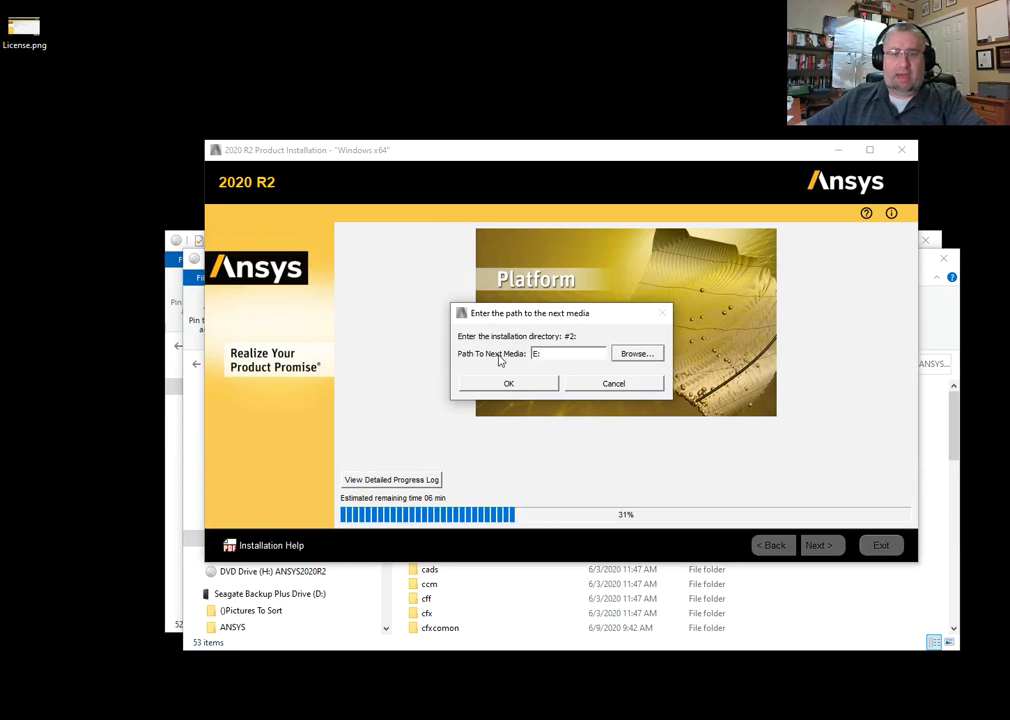
pyautogui.click(634, 354)
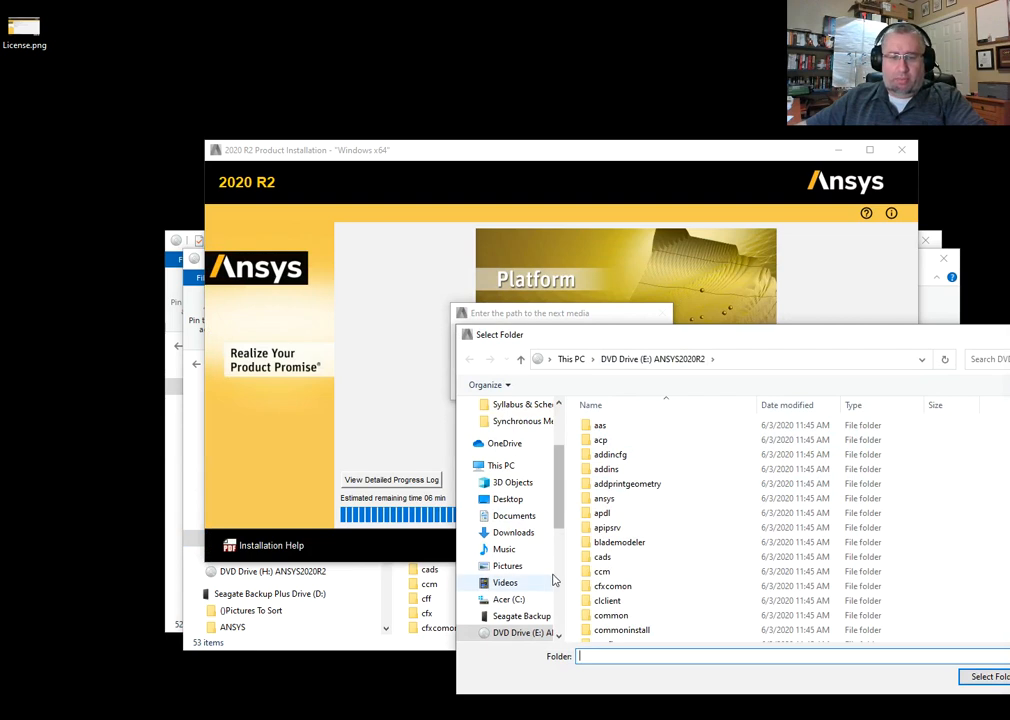
pyautogui.scroll(-1, 556, 568)
pyautogui.click(535, 616)
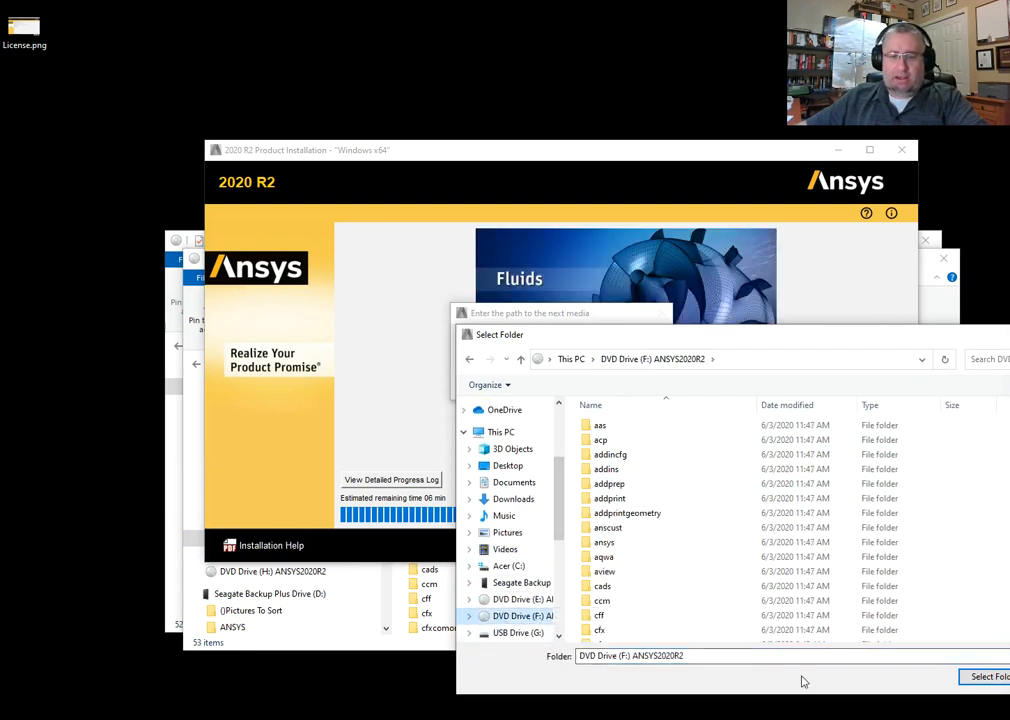
pyautogui.click(990, 677)
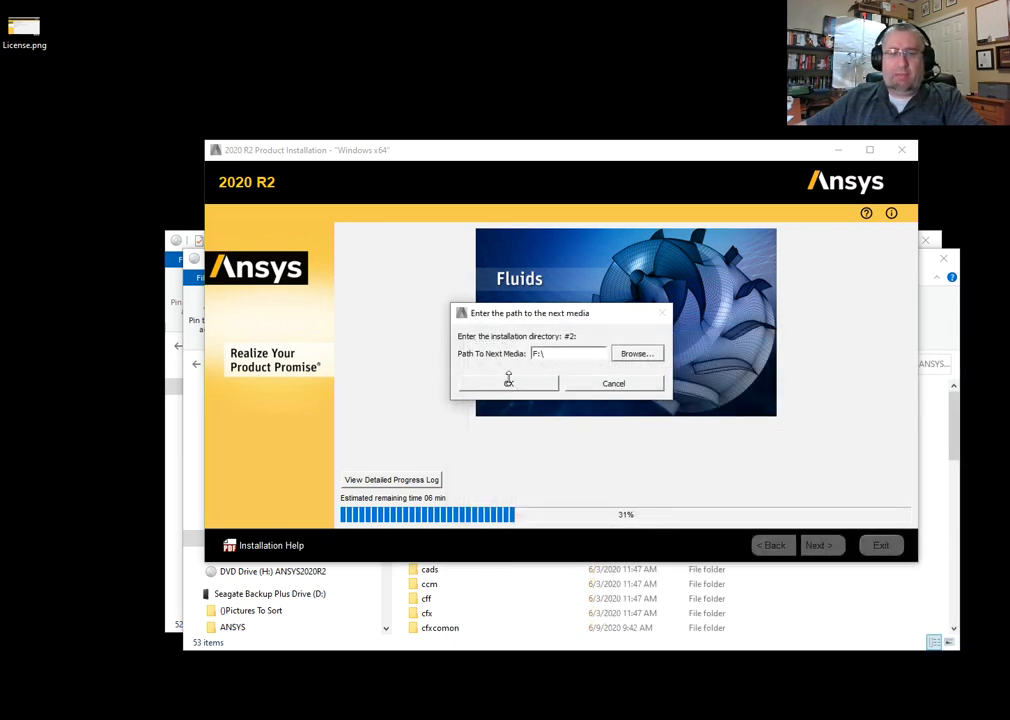
pyautogui.click(508, 384)
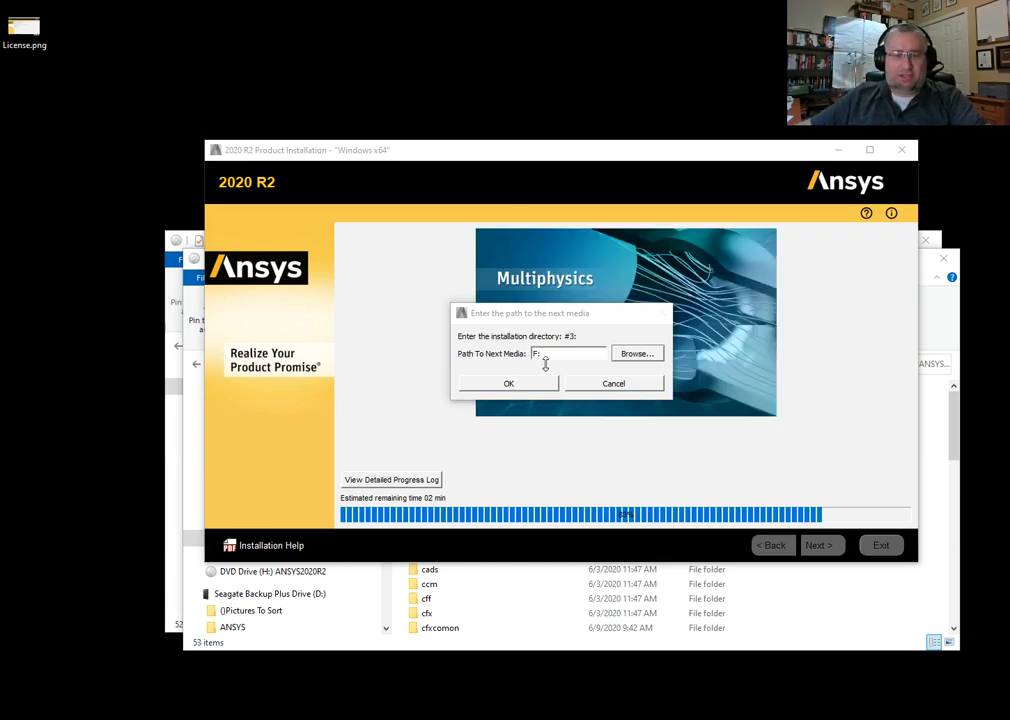
# - Set the path for installation directory #3 to the DVD drive H:\, and continue the installation
pyautogui.click(640, 354)
pyautogui.scroll(-2, 559, 490)
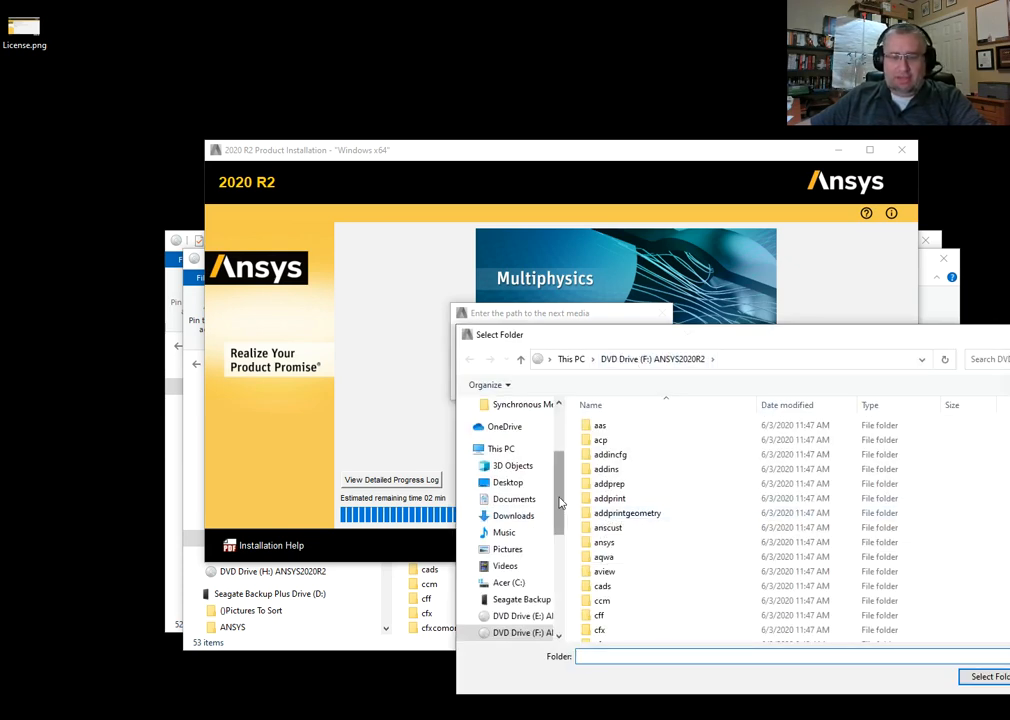
pyautogui.scroll(-1, 559, 517)
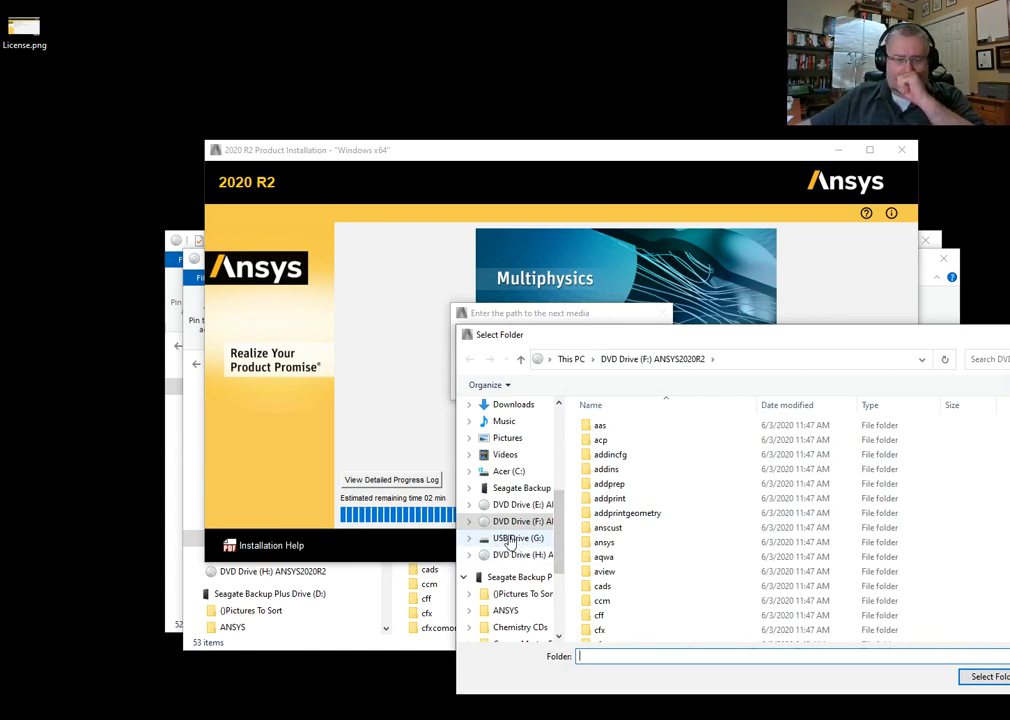
pyautogui.moveTo(724, 343); pyautogui.dragTo(600, 331)
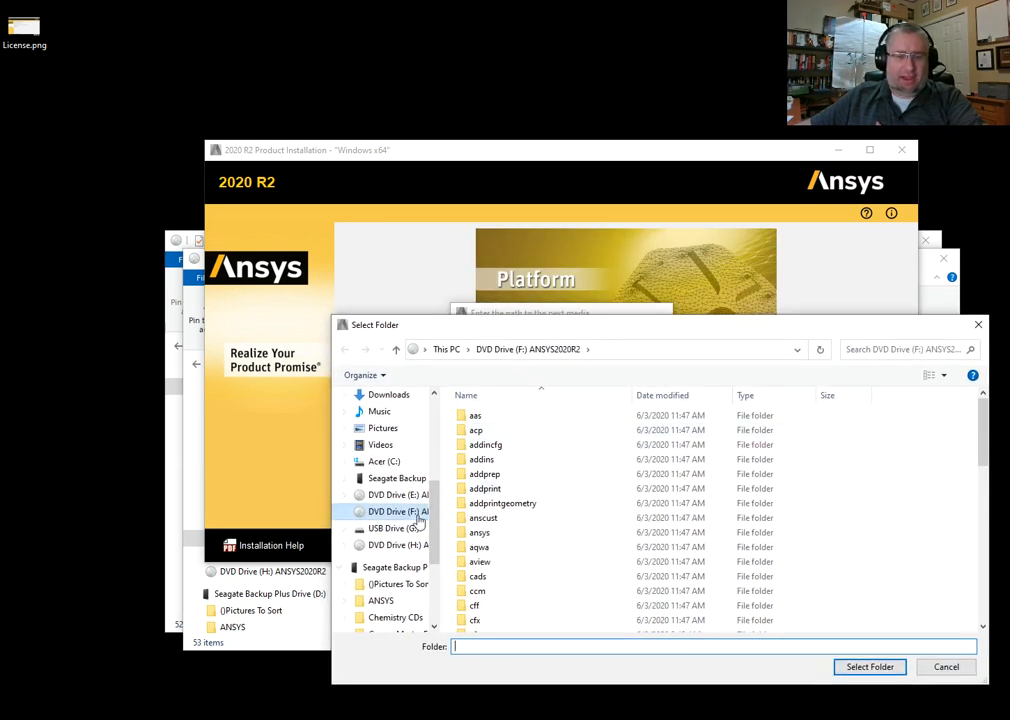
pyautogui.click(377, 546)
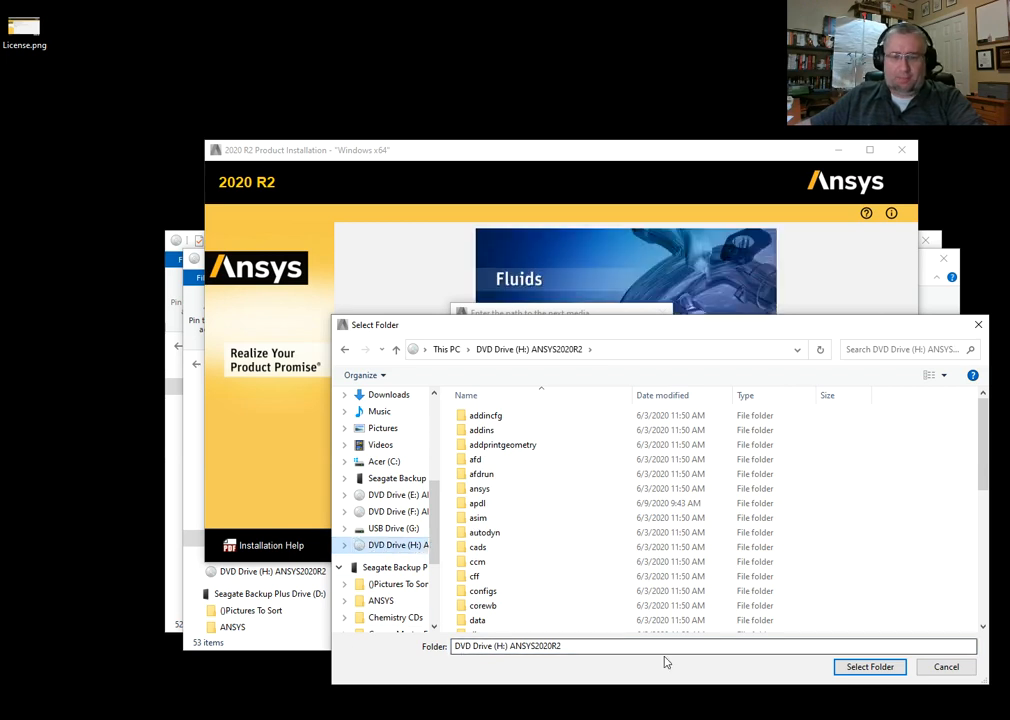
pyautogui.click(869, 668)
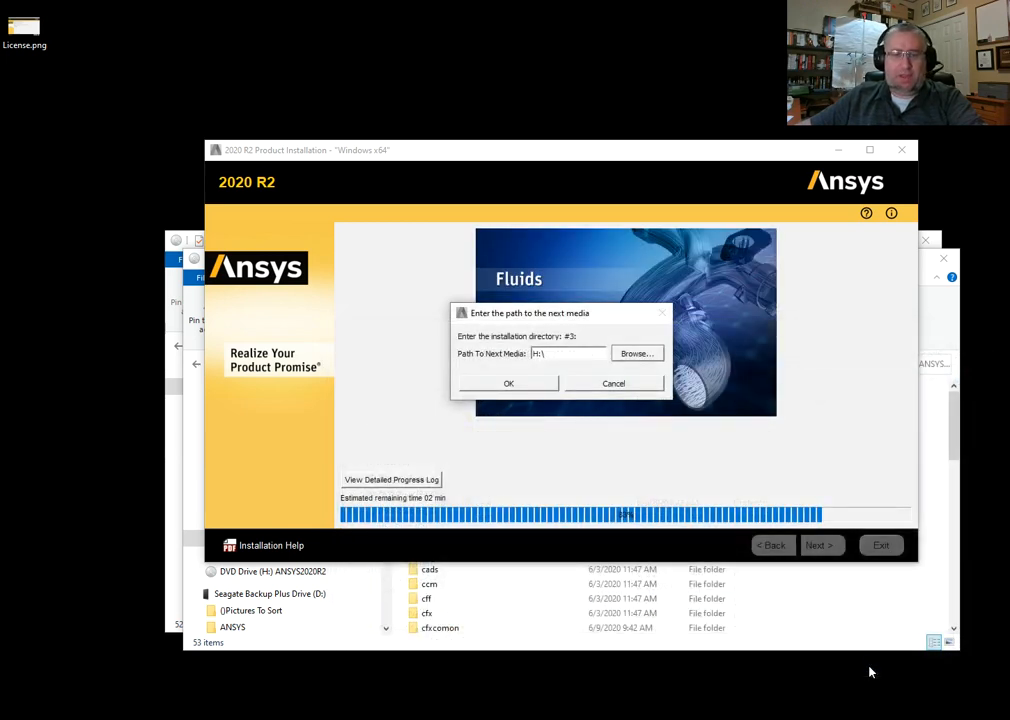
pyautogui.click(510, 385)
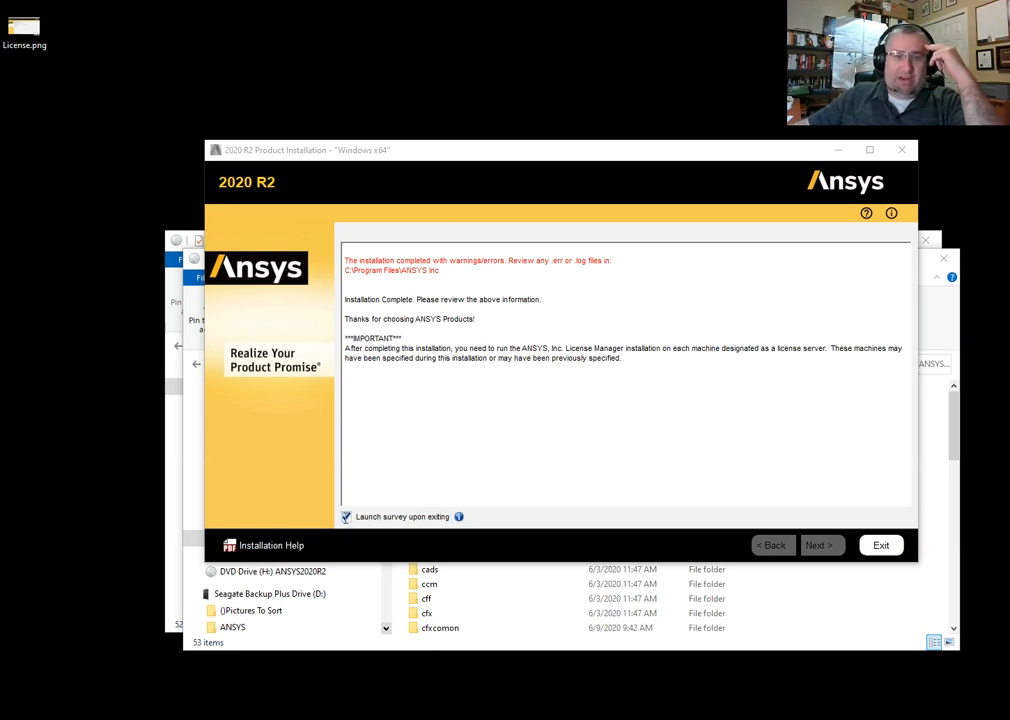
# - Disable launching the survey upon exiting, and exit the finished product installation
pyautogui.click(346, 516)
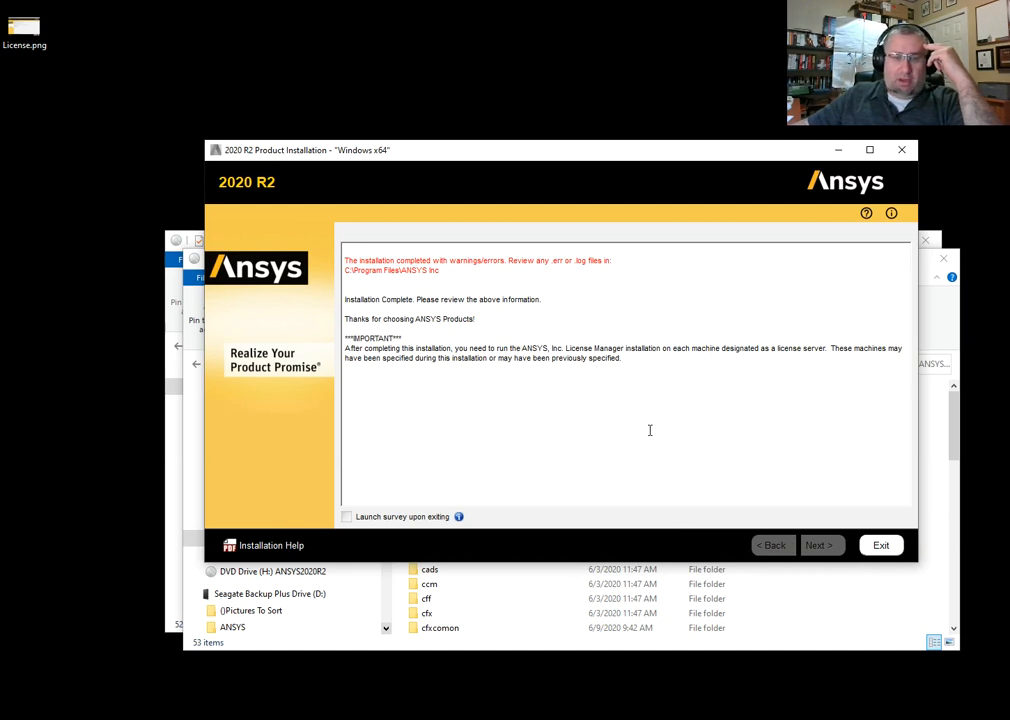
pyautogui.click(897, 546)
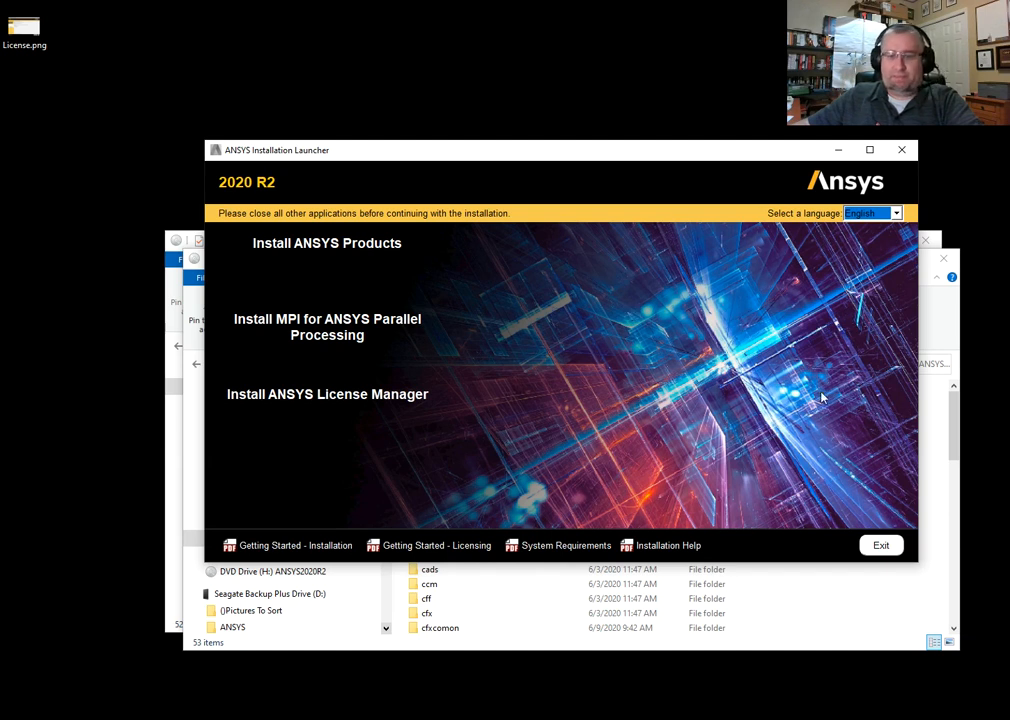
# - Switch to the File Explorer window behind the installation launcher and eject the mounted ANSYS2020R2 discs in drives H: and F:
pyautogui.click(829, 629)
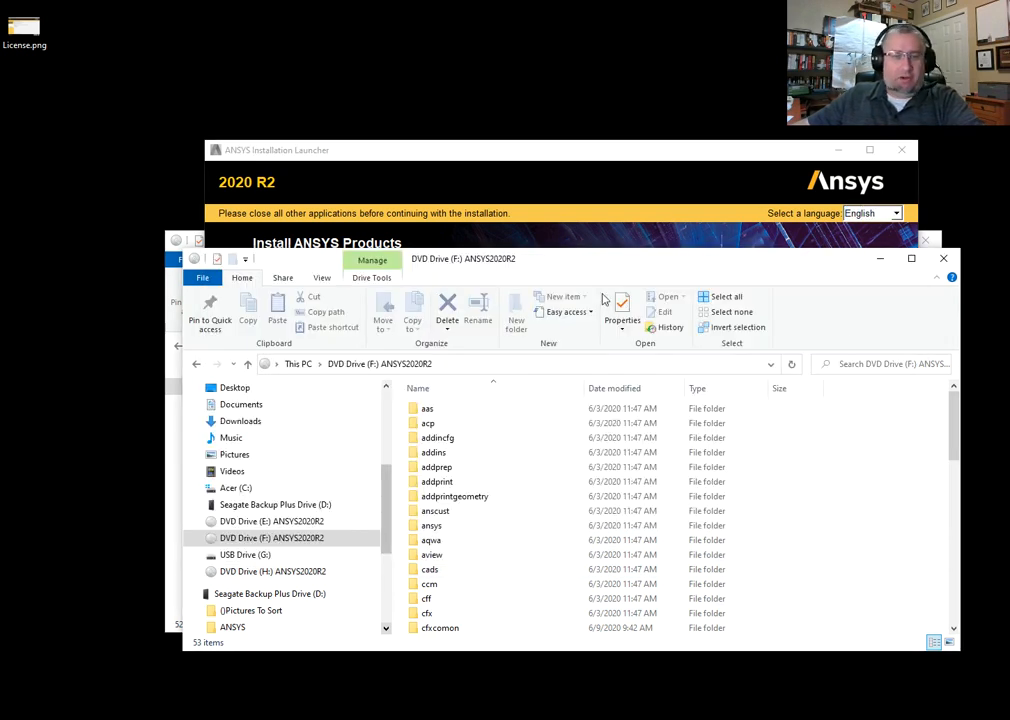
pyautogui.rightClick(281, 572)
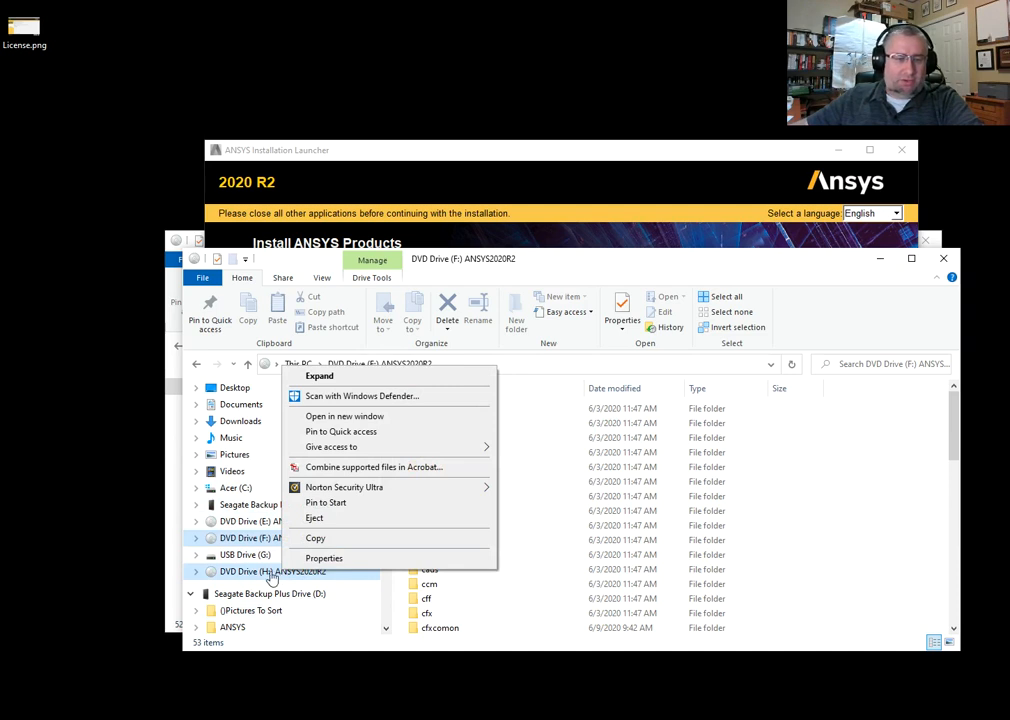
pyautogui.click(314, 520)
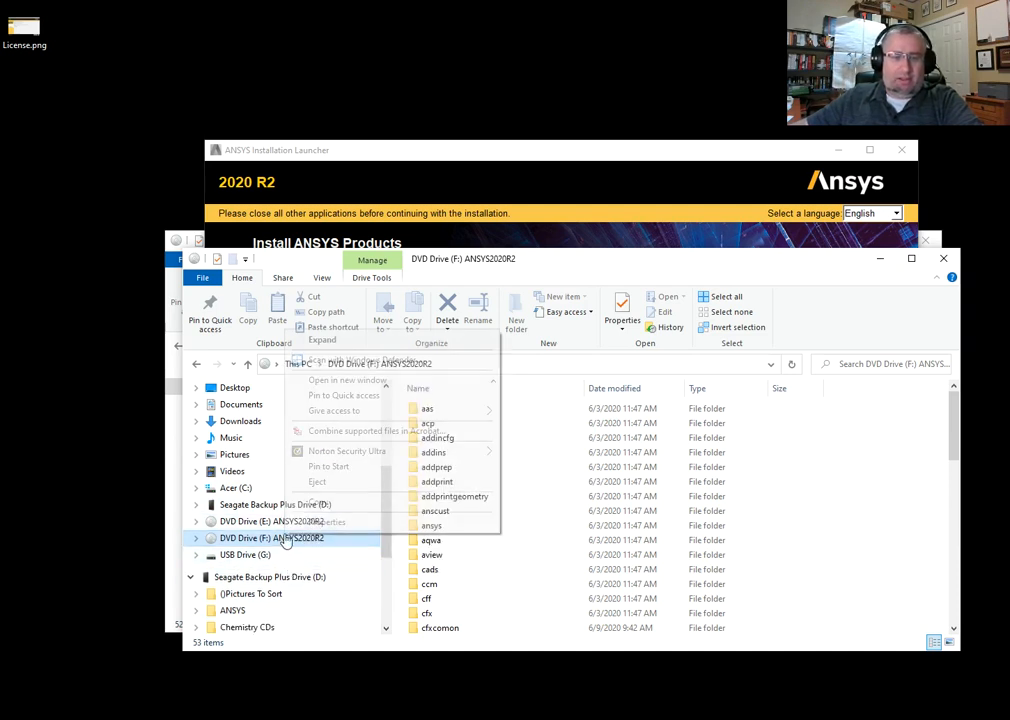
pyautogui.click(315, 482)
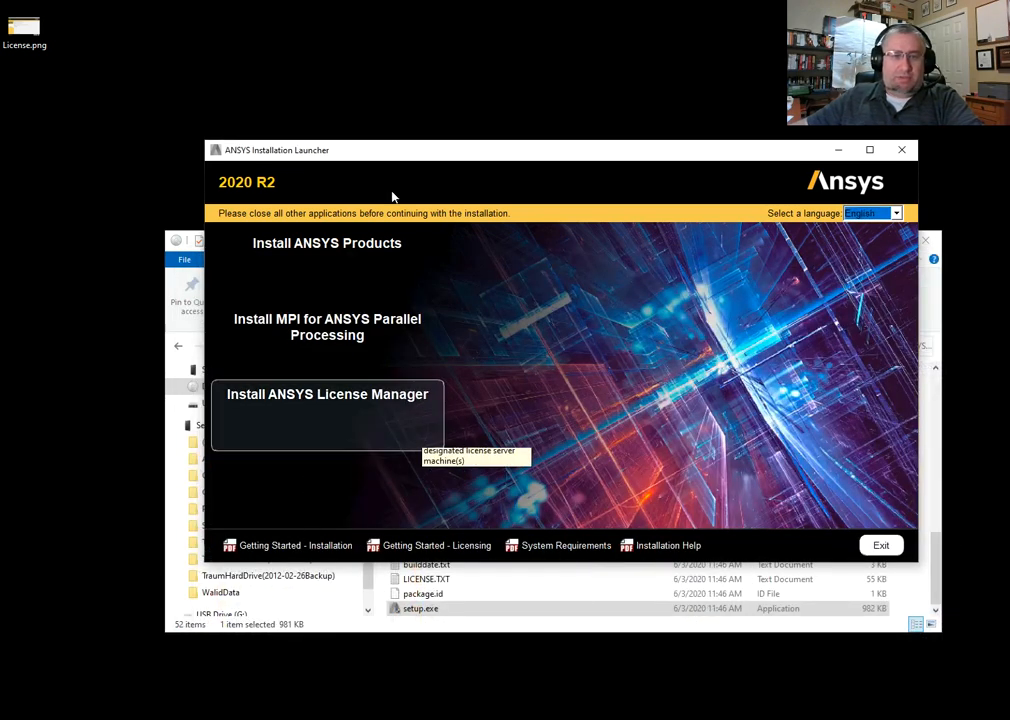
# - Move the installation launcher off the remaining File Explorer window and eject the ANSYS2020R2 disc mounted in drive E:
pyautogui.moveTo(398, 152); pyautogui.dragTo(672, 189)
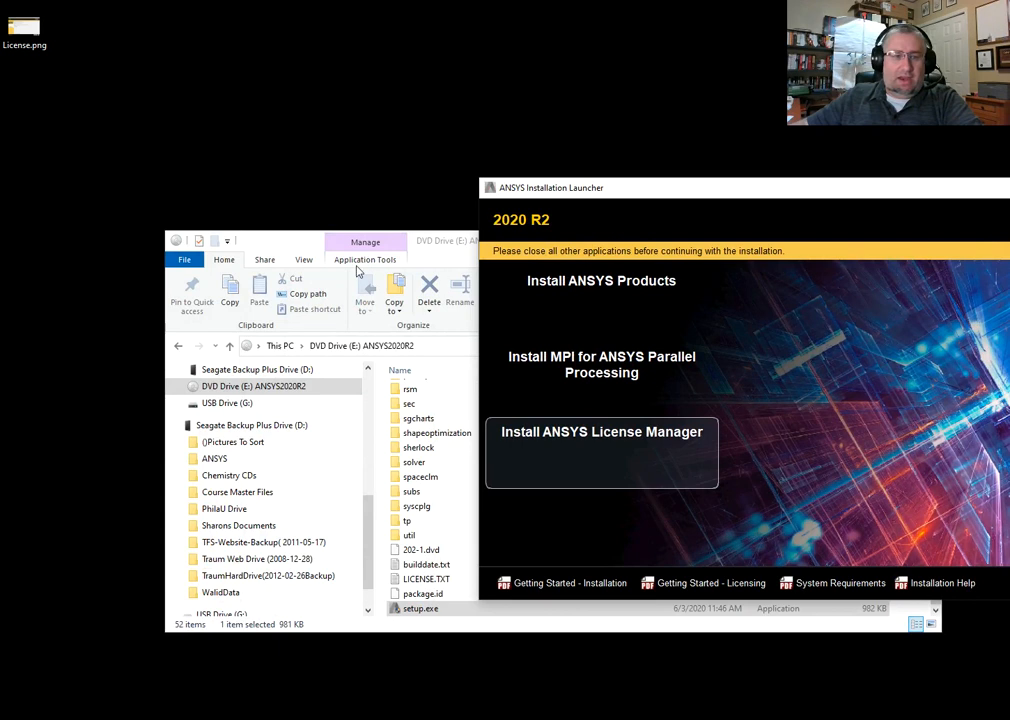
pyautogui.click(295, 243)
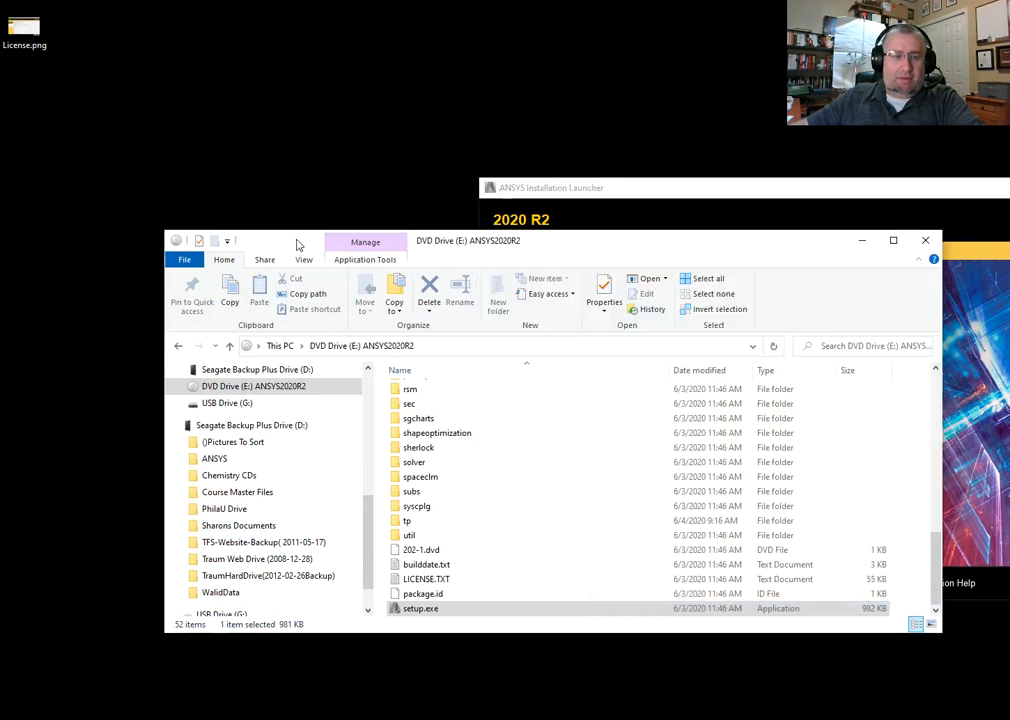
pyautogui.rightClick(250, 387)
pyautogui.click(329, 539)
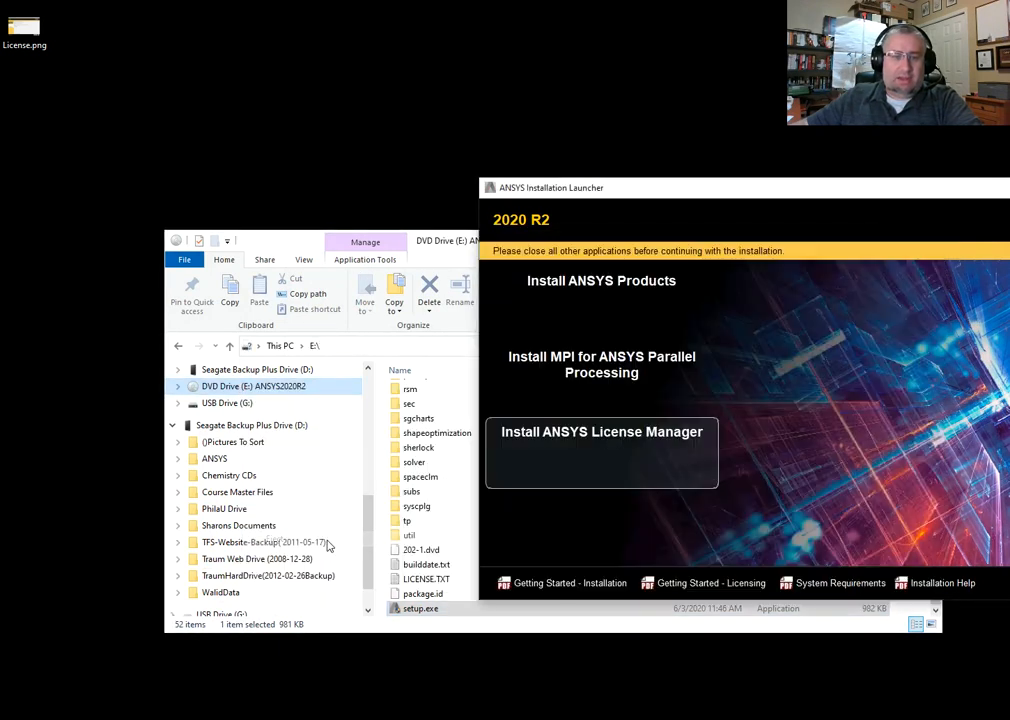
# - Move the installation launcher clear of the desktop's disc image files and delete all three ANSYS 2020 R2 ISO files
pyautogui.moveTo(773, 192); pyautogui.dragTo(330, 158)
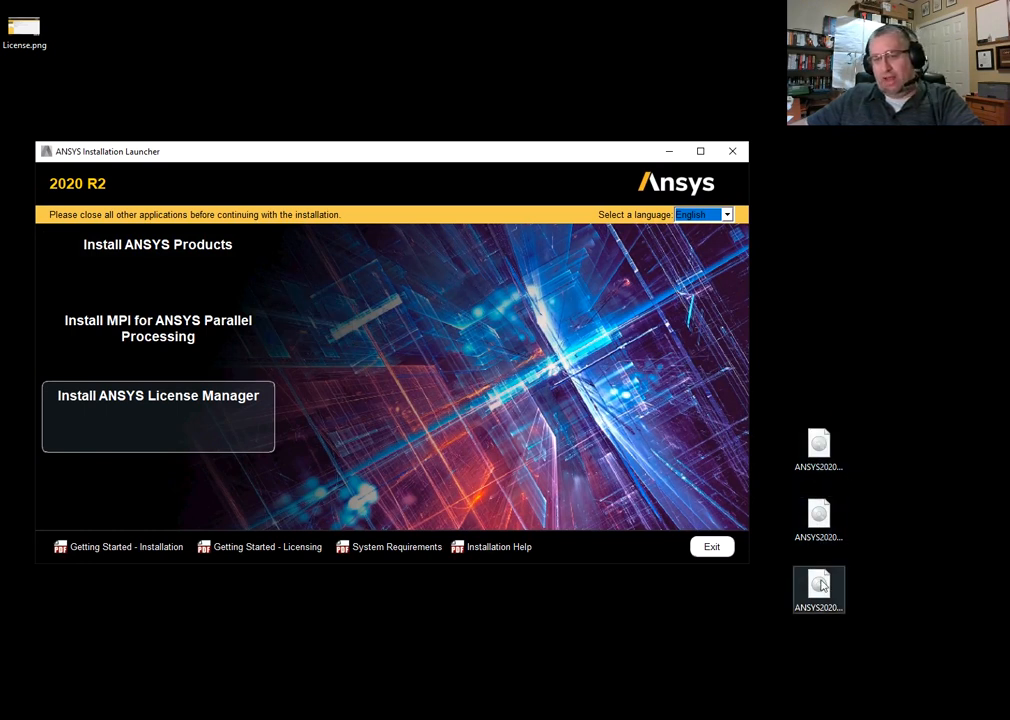
pyautogui.moveTo(885, 418); pyautogui.dragTo(798, 615)
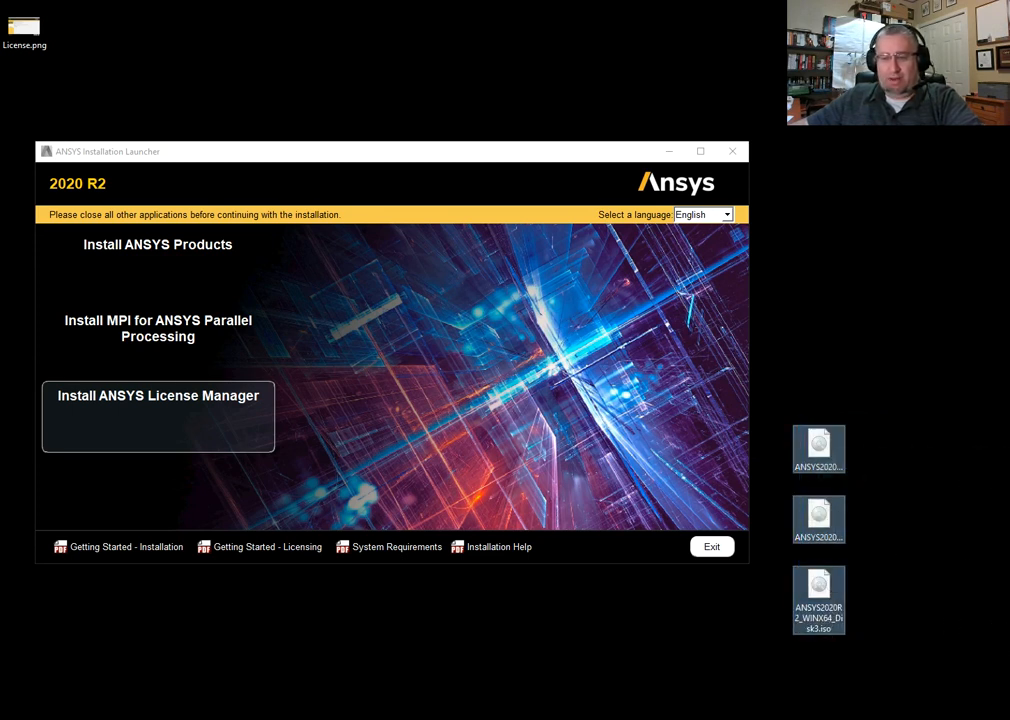
pyautogui.press('Delete')
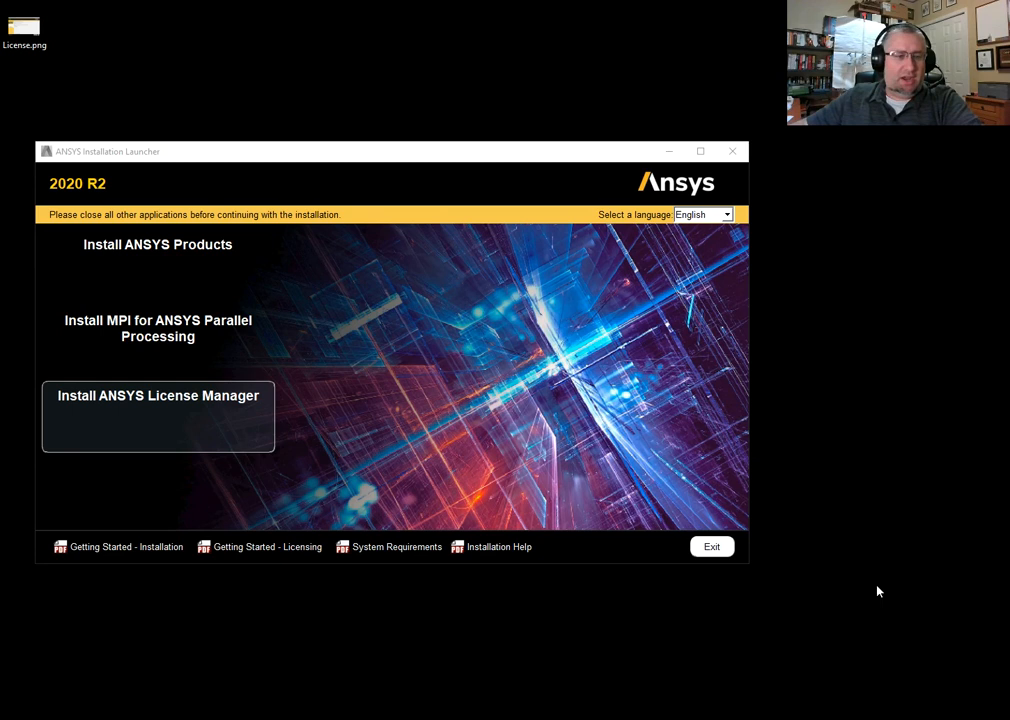